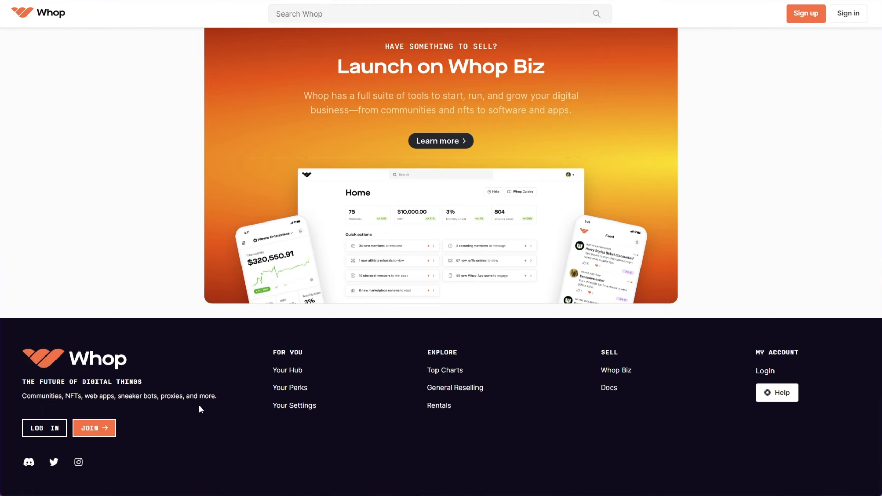
Step: Sign up for a Whop account and start selling with a Discord Community project
scroll(658, 439, "up", 15)
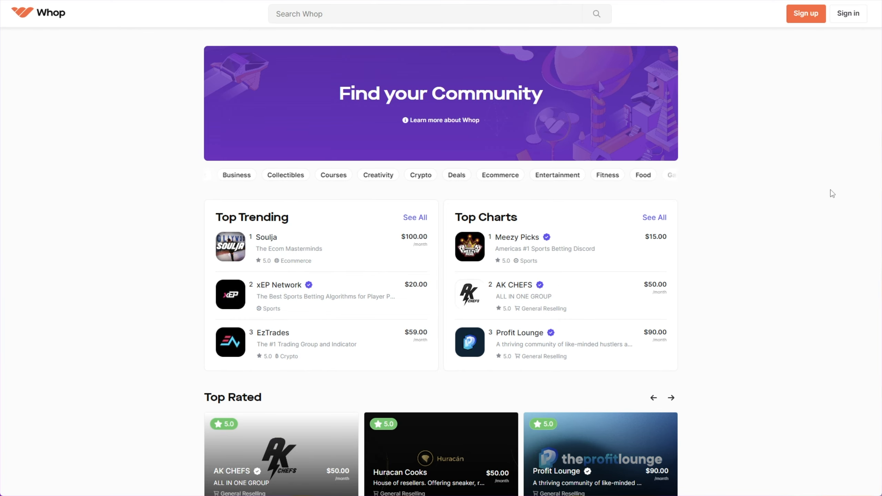
left_click(807, 14)
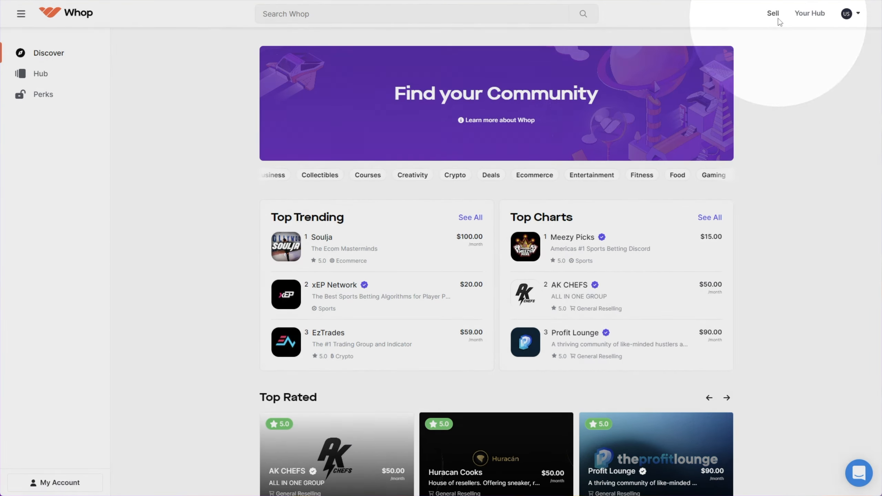
left_click(778, 18)
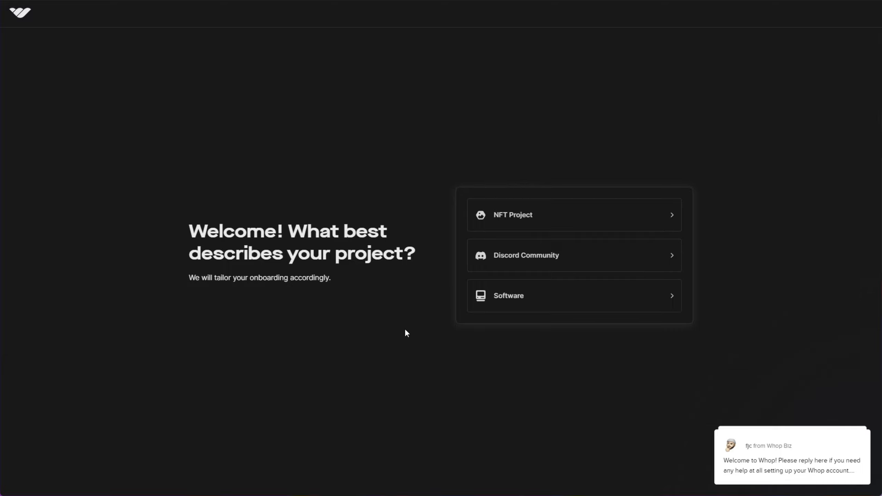
left_click(571, 264)
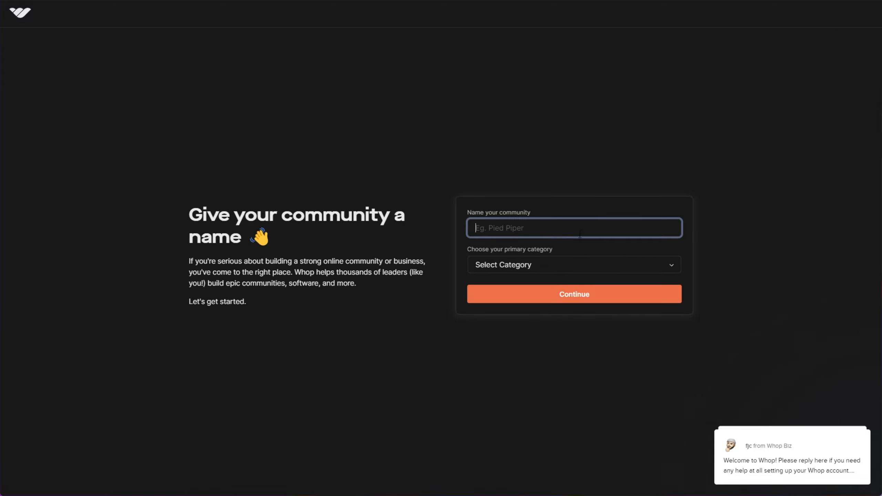
Step: Name the community TroubleChute, set its primary category to Gaming, and continue to the dashboard
type("TroubleChute")
left_click(574, 263)
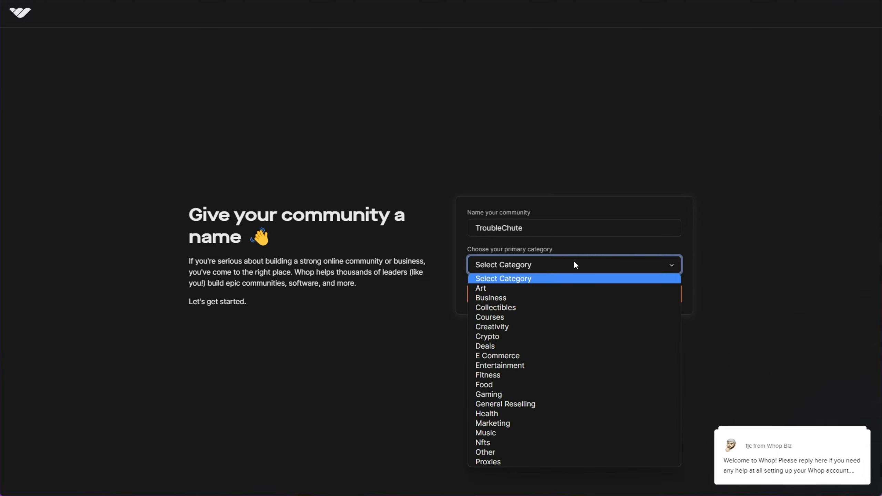
left_click(528, 394)
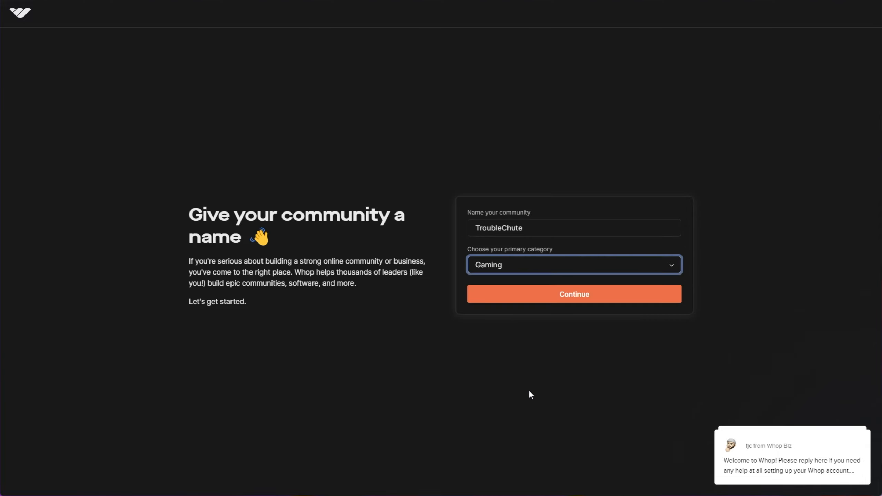
left_click(622, 294)
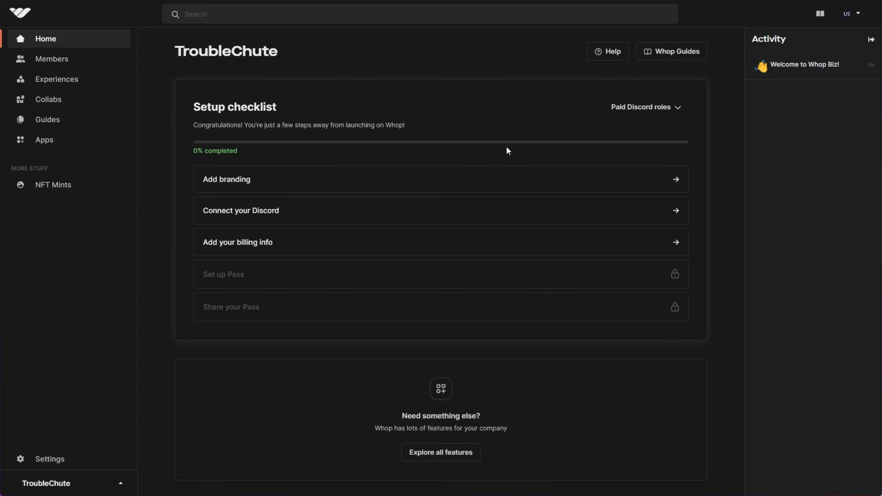
Step: Review the available Discord role features and the NFT Mints page, ending back on the dashboard home
left_click(658, 114)
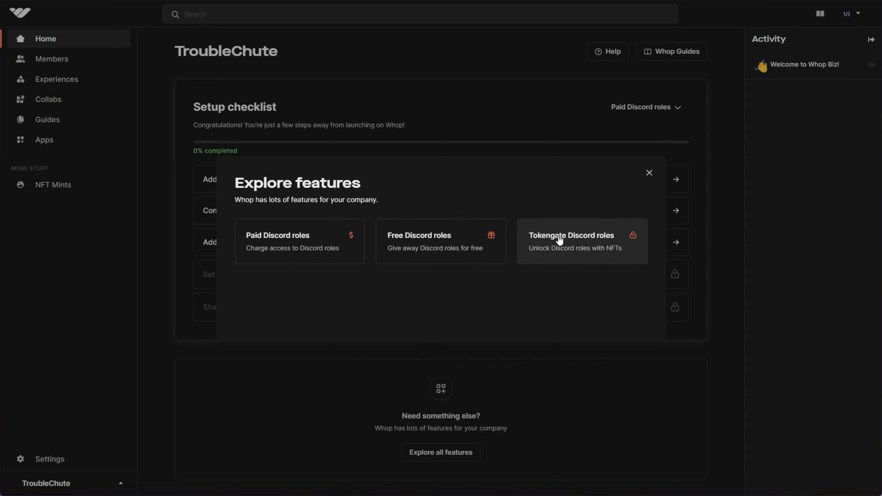
left_click(643, 169)
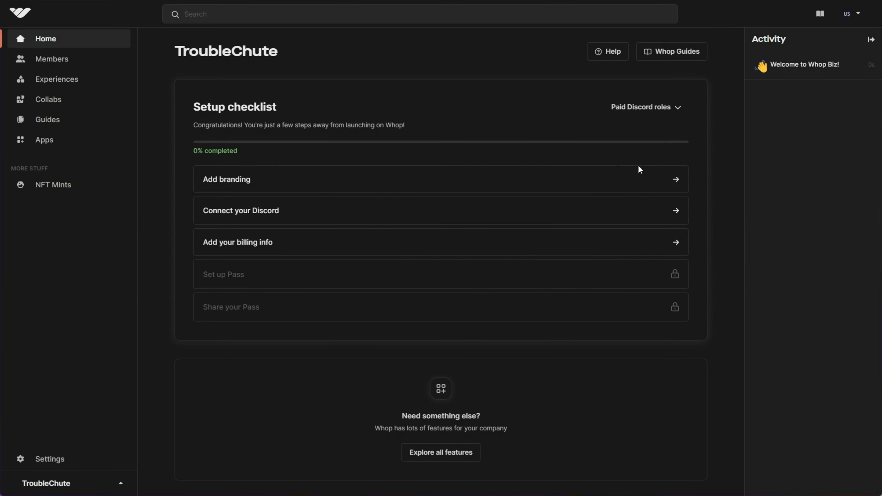
left_click(87, 187)
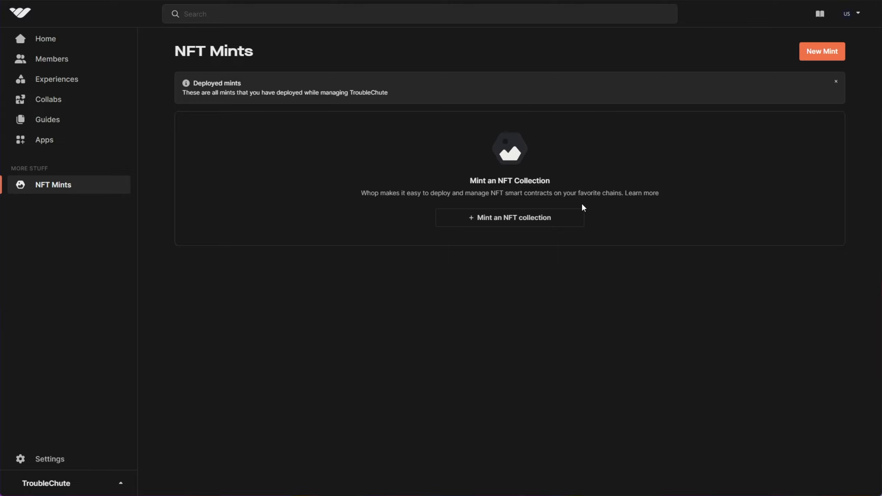
left_click_drag(574, 193, 607, 194)
left_click(632, 201)
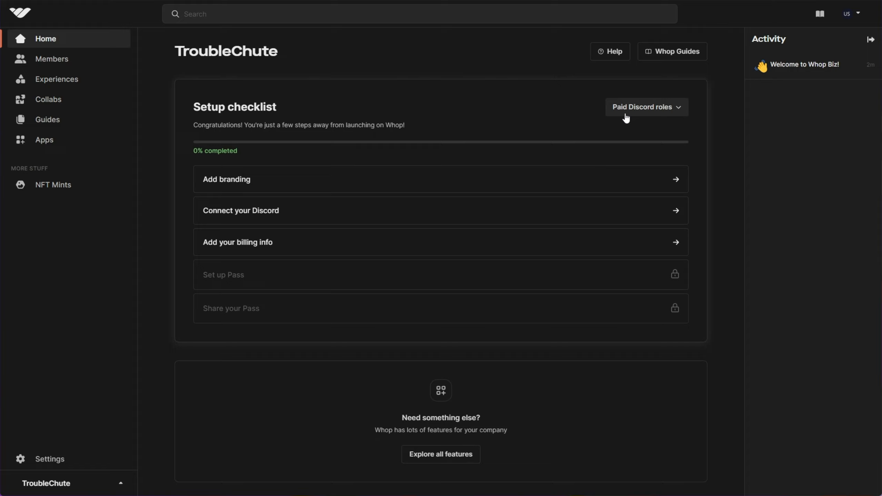
Step: Switch the setup checklist to Free Discord roles and open the Add branding form
left_click(626, 110)
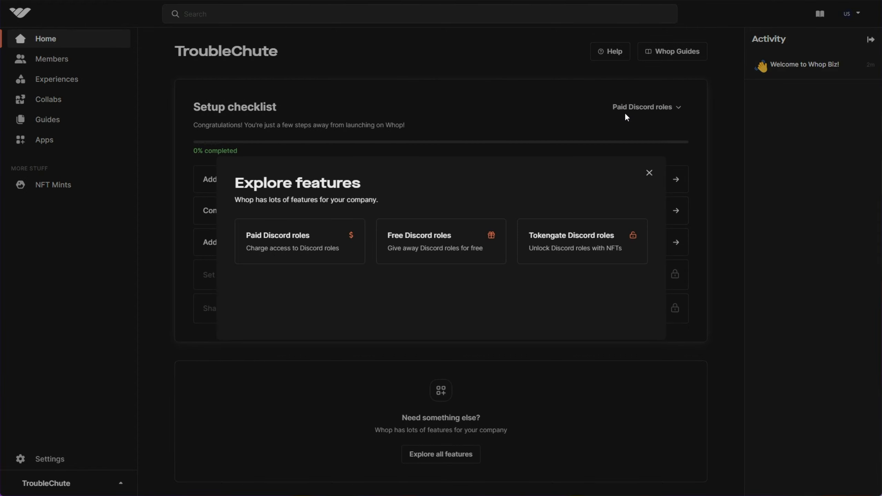
left_click(444, 246)
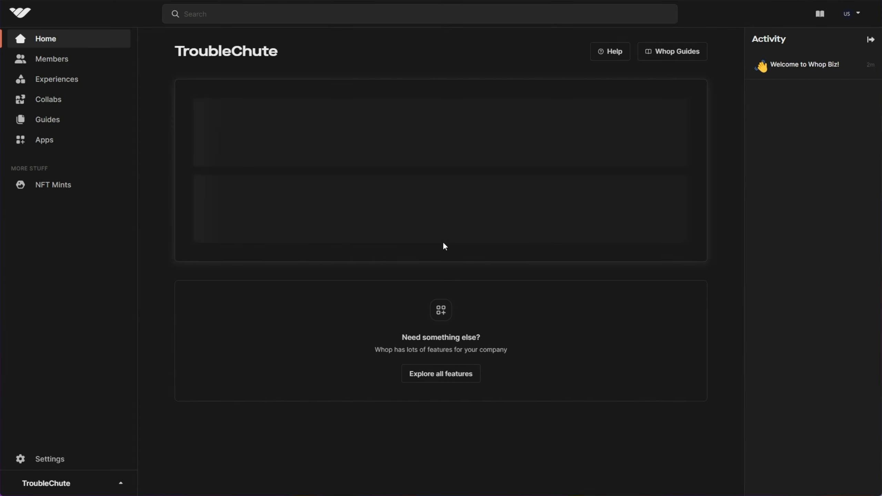
left_click(429, 181)
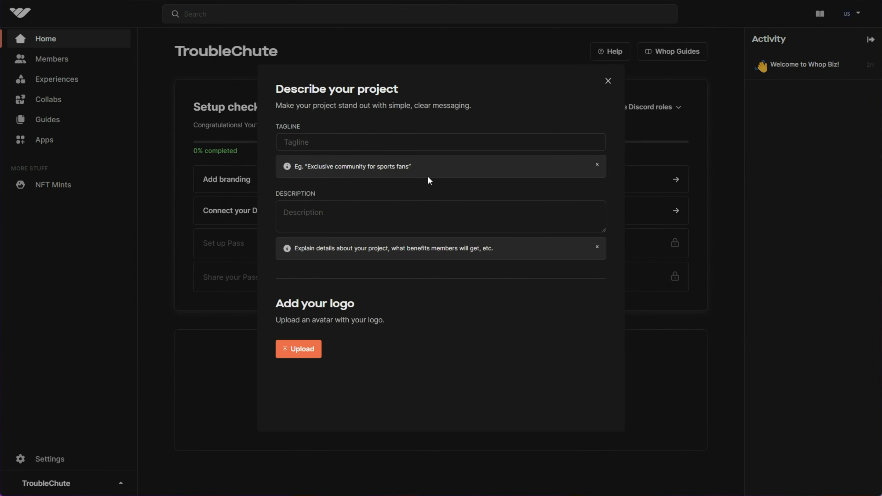
Step: Set the tagline to "TroubleChute Community" and the description to "Support TroubleChute's Guides and Software"
left_click(407, 145)
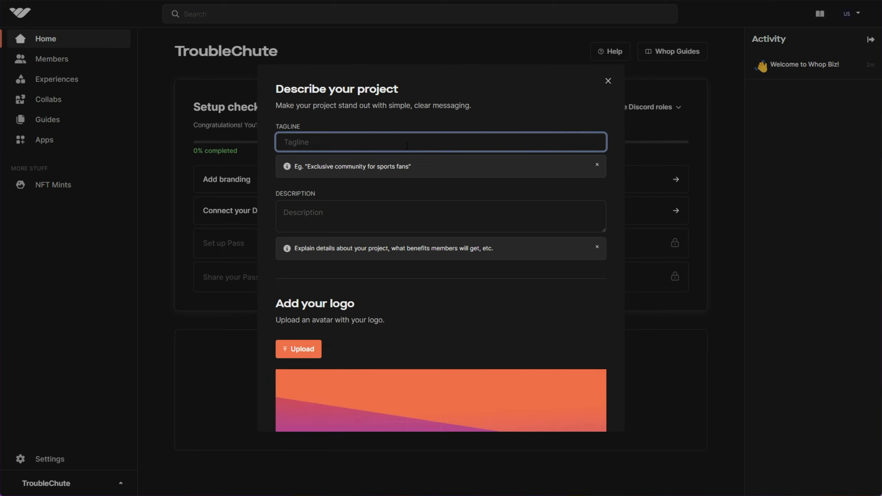
type("TroubleChute Community")
left_click(397, 207)
type("Support TroubleChute's Guides and Software")
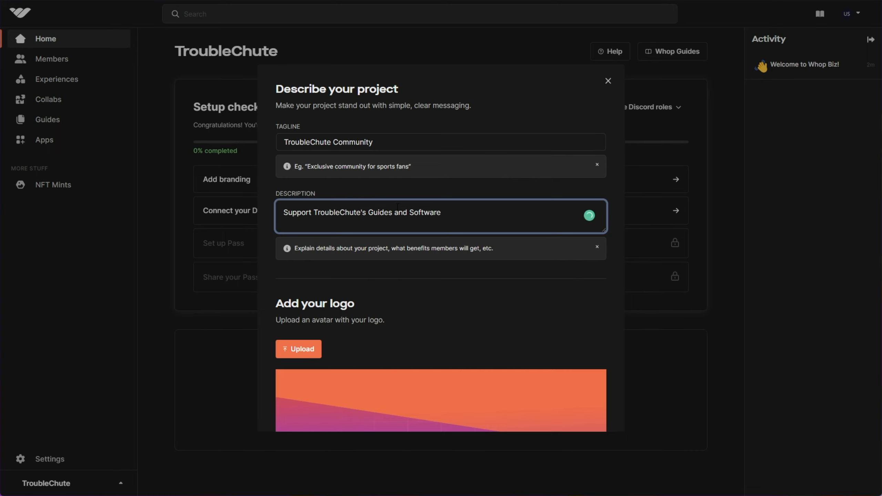
Step: Upload TroubleChute-Logo.png as the project logo and choose Combined Banner.png as the banner image
scroll(326, 324, "down", 3)
left_click(295, 262)
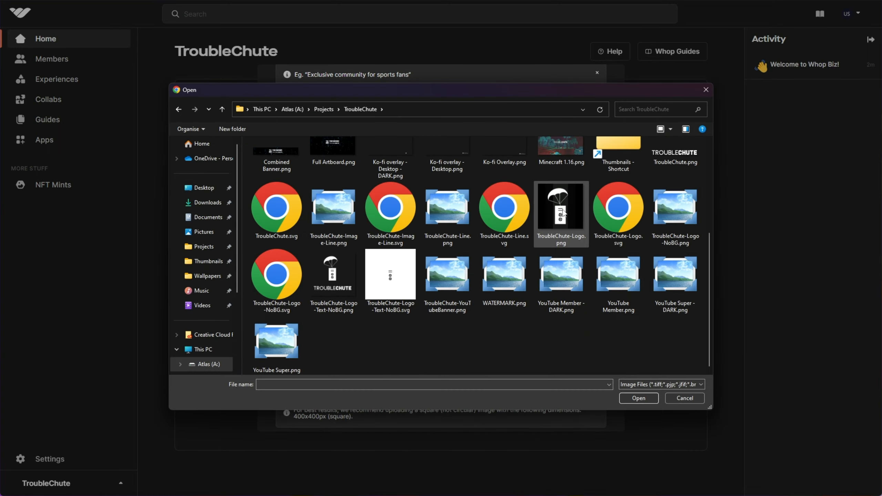
double_click(563, 212)
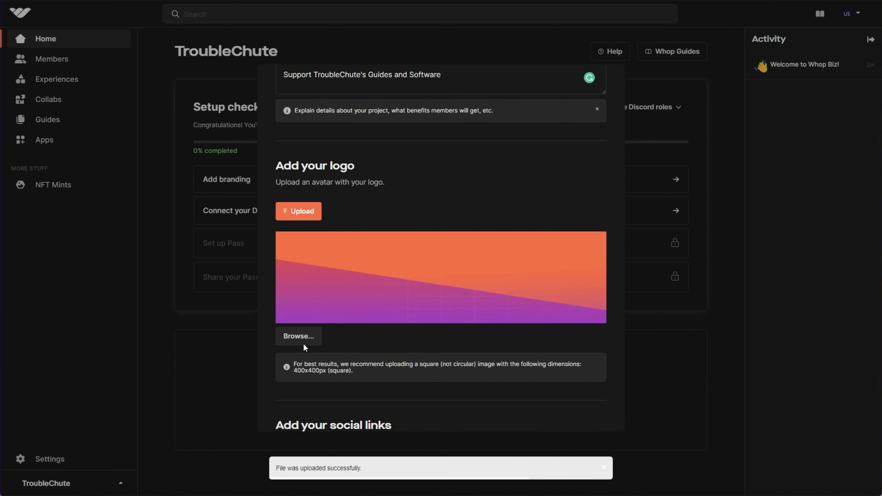
left_click(301, 343)
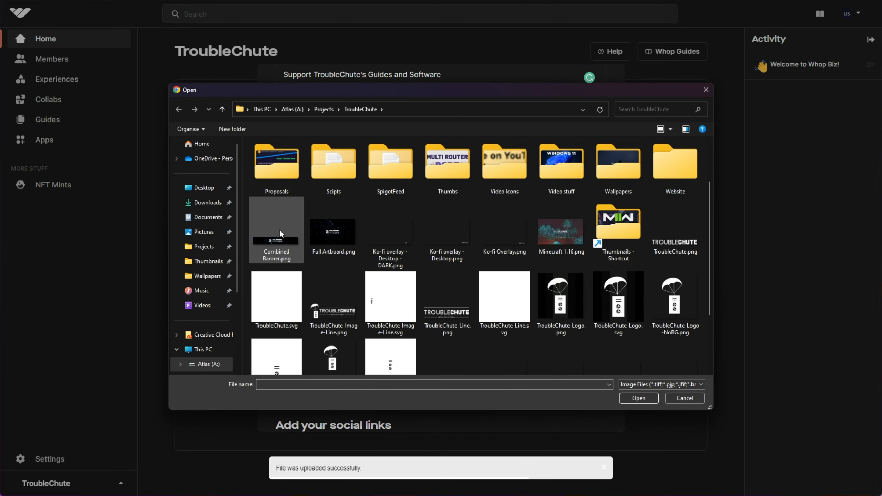
double_click(282, 231)
Step: Enter the Twitter username in the social links and save the branding
scroll(373, 311, "down", 5)
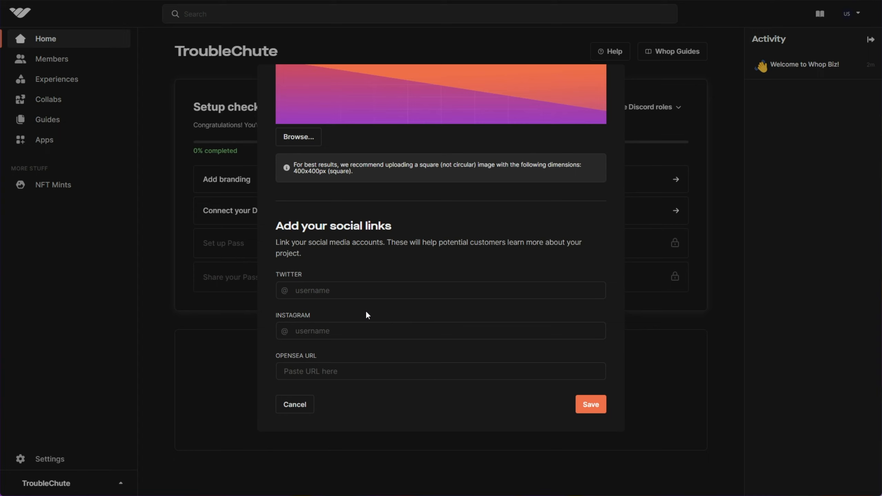
left_click(365, 295)
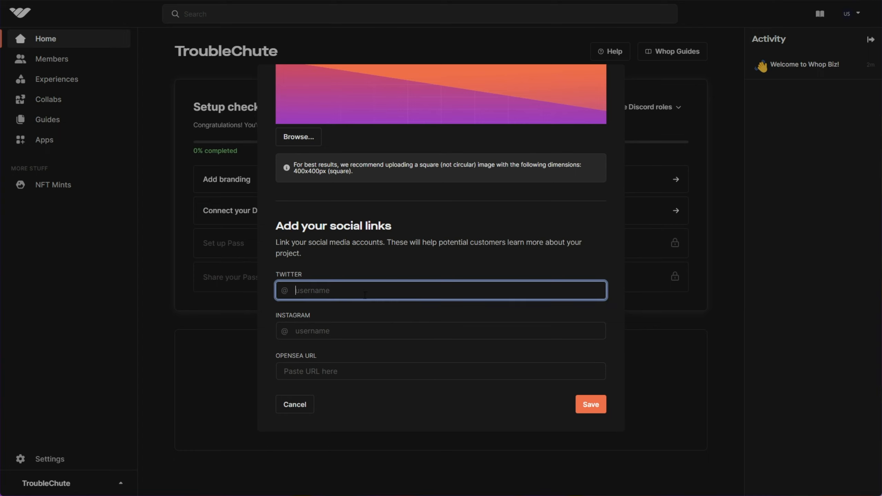
type("TcNobo")
left_click(593, 409)
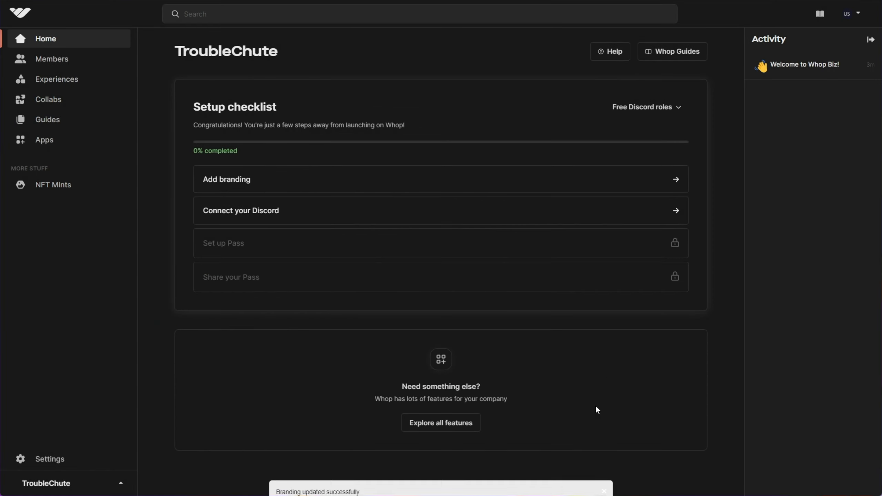
Step: Connect the Discord server by adding Whop Bot to TroubleChute's Server and authorising all its requested permissions
left_click(342, 219)
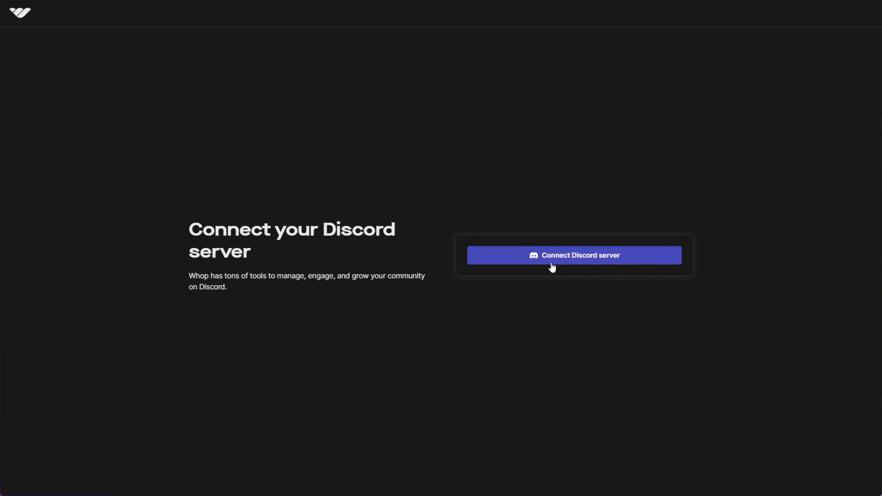
left_click(553, 264)
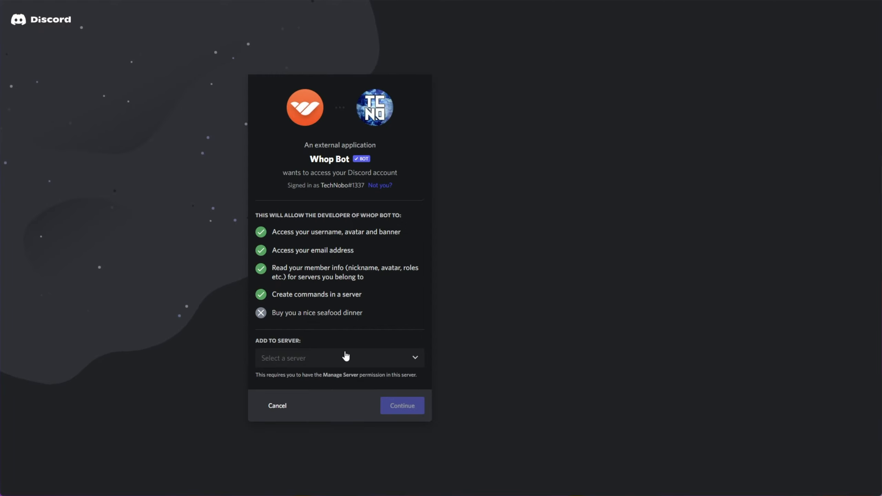
left_click(345, 356)
left_click(403, 370)
left_click(390, 406)
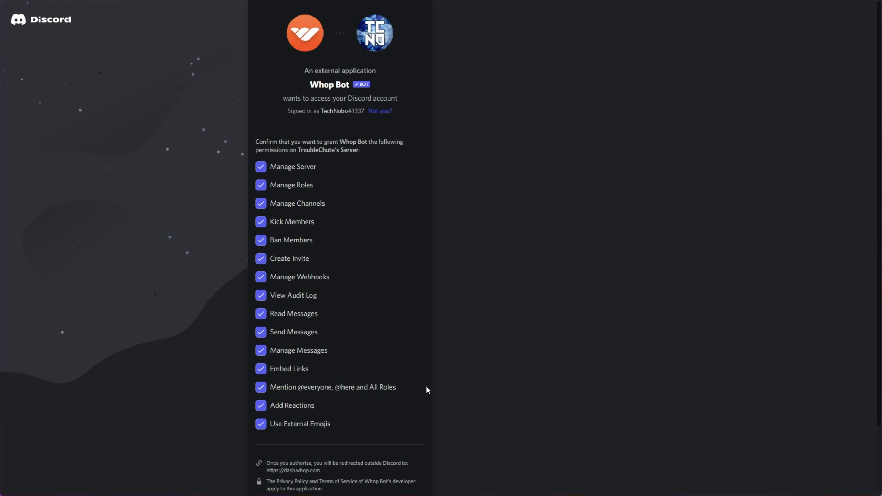
scroll(298, 357, "down", 3)
scroll(298, 357, "down", 1)
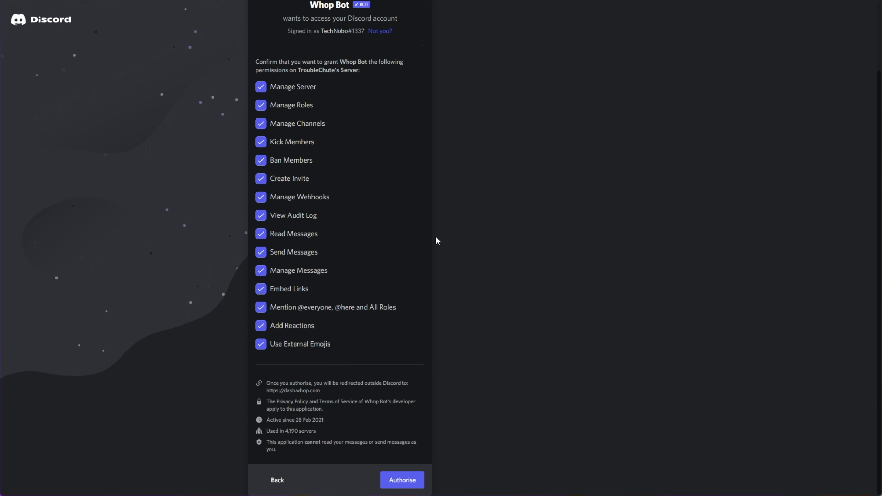
left_click(391, 483)
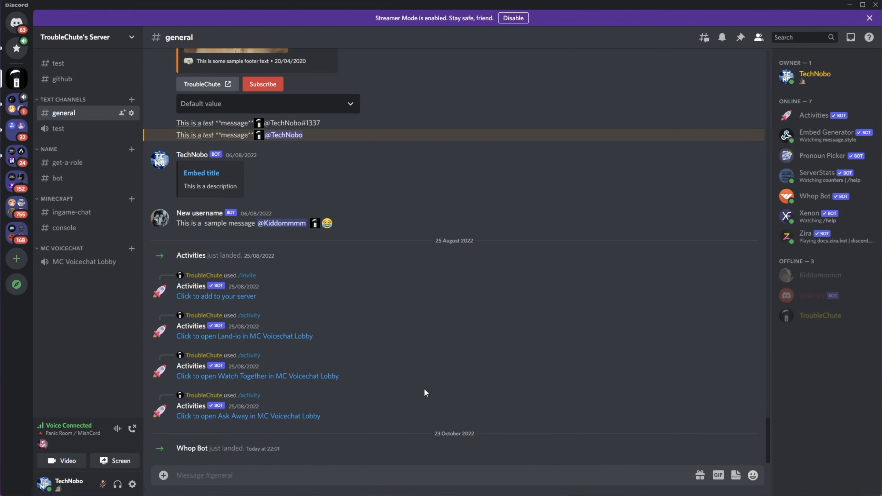
Step: In Discord, open the role settings of TroubleChute's Server and try to move the Whop Bot role to the top of the list
left_click(194, 449)
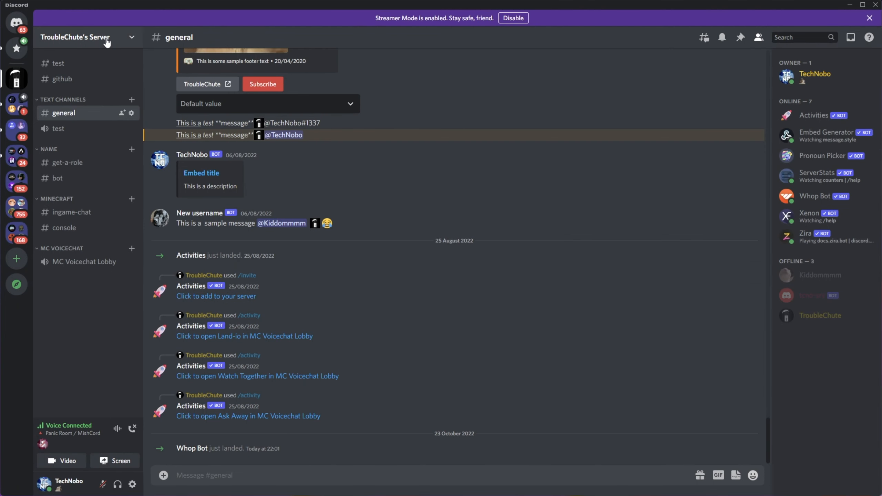
left_click(104, 38)
left_click(112, 99)
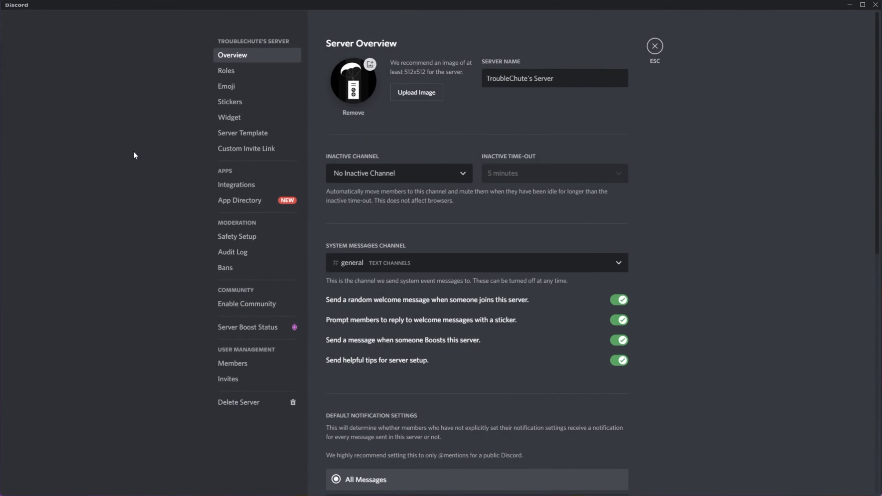
left_click(225, 70)
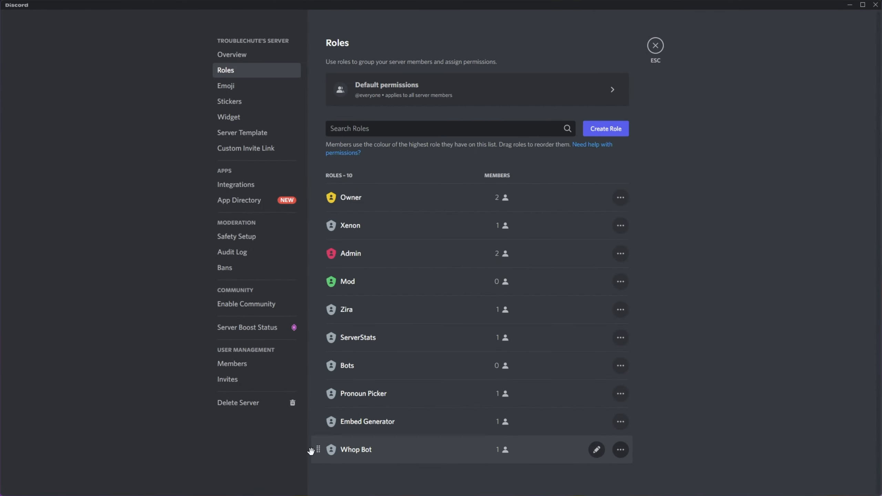
left_click_drag(318, 450, 329, 188)
Step: Create a new server role named Supporter and save it
left_click(614, 130)
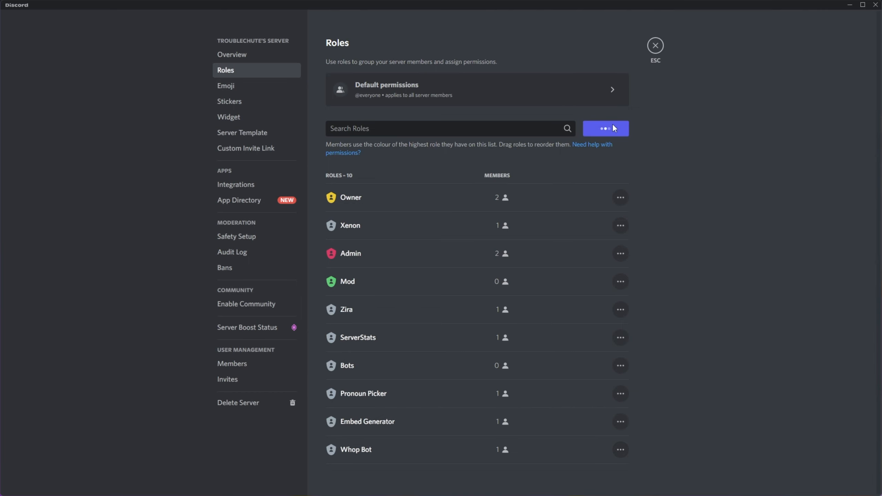
type("Supporter")
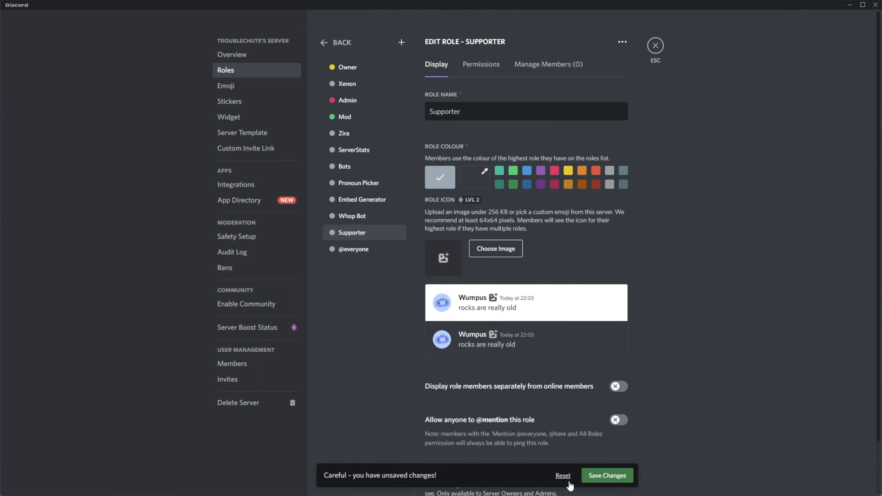
left_click(605, 477)
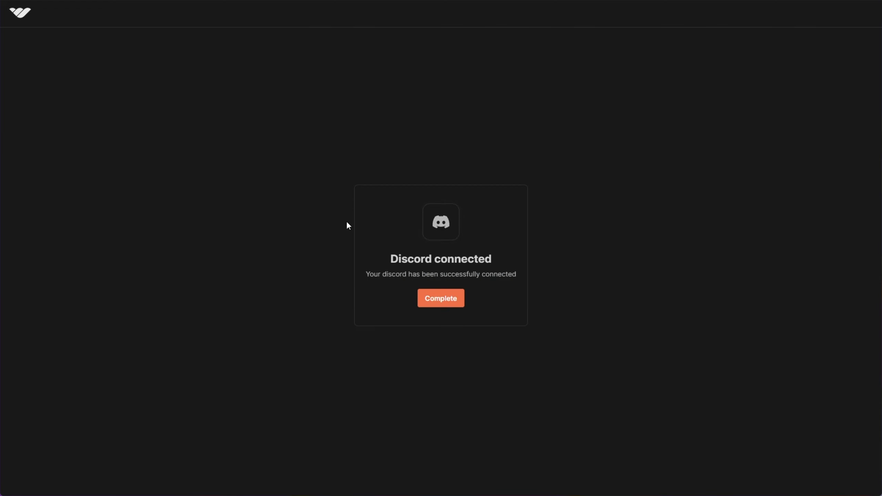
Step: Back in Whop, complete the Discord connection and open the access pass setup from the checklist
left_click(448, 305)
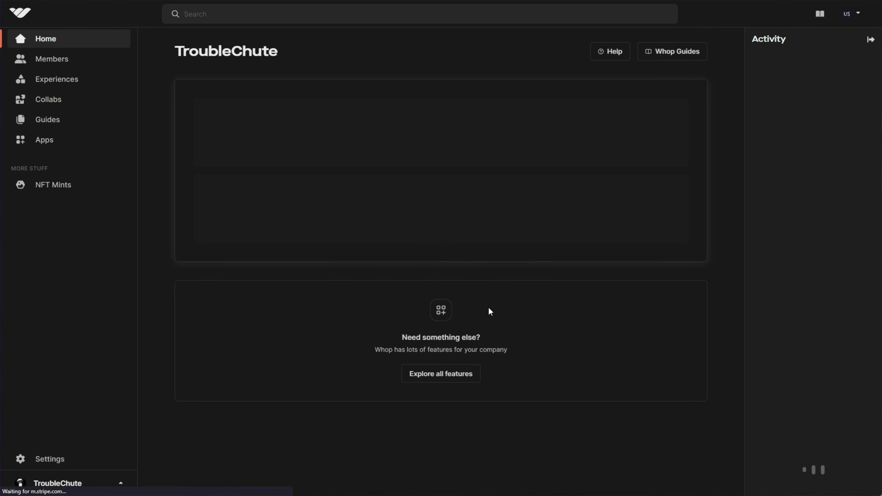
left_click(451, 246)
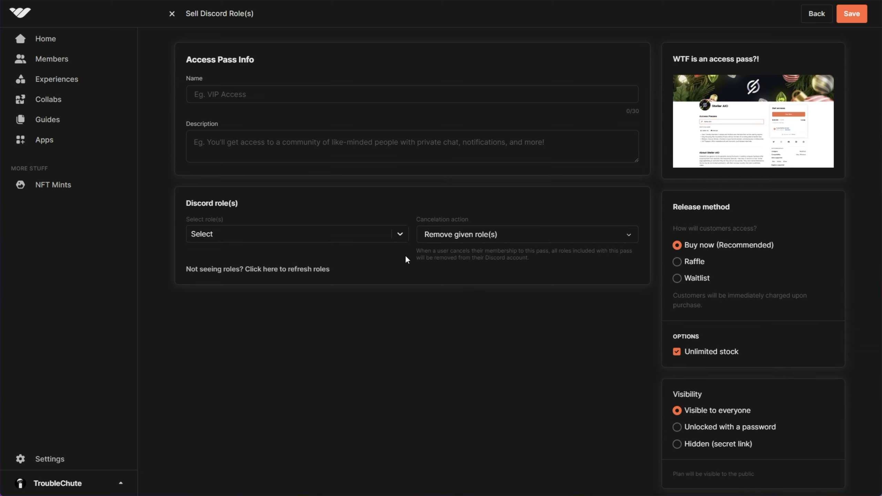
Step: Name the access pass Free Supporter and give it the description "You used Whop.com"
left_click(364, 94)
type("Free Supporter")
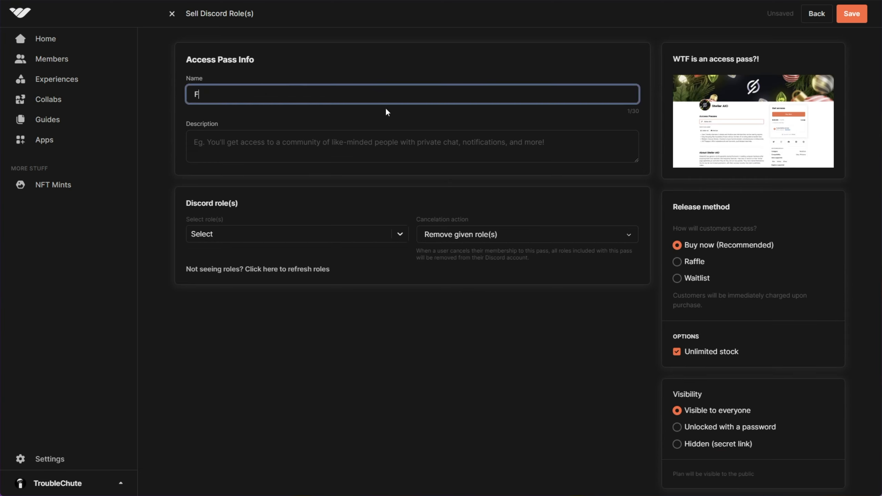
key("Tab")
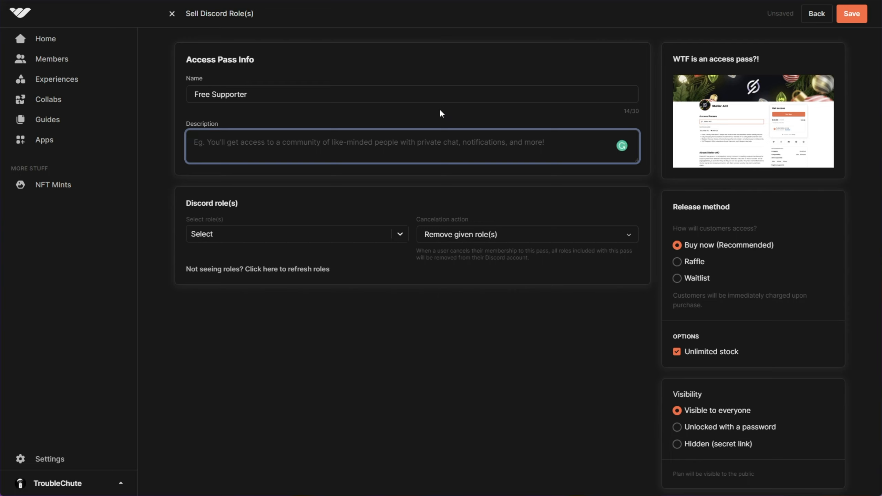
type("You used Whop.com")
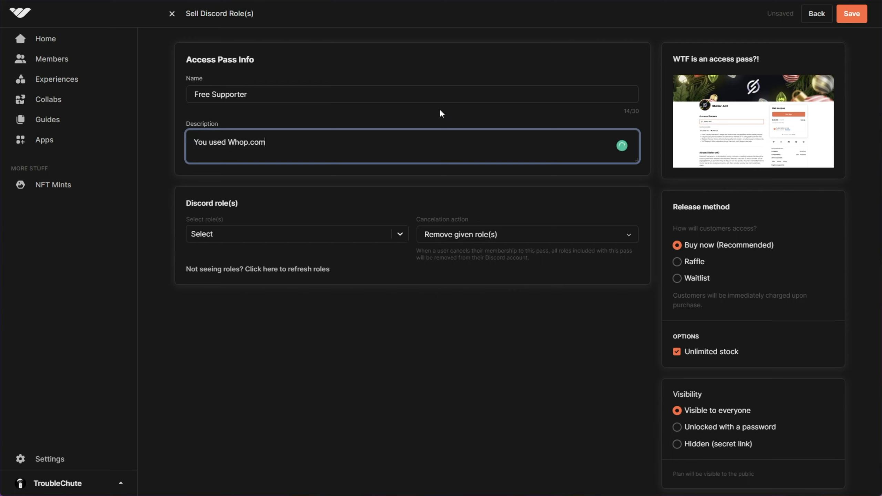
key("Tab")
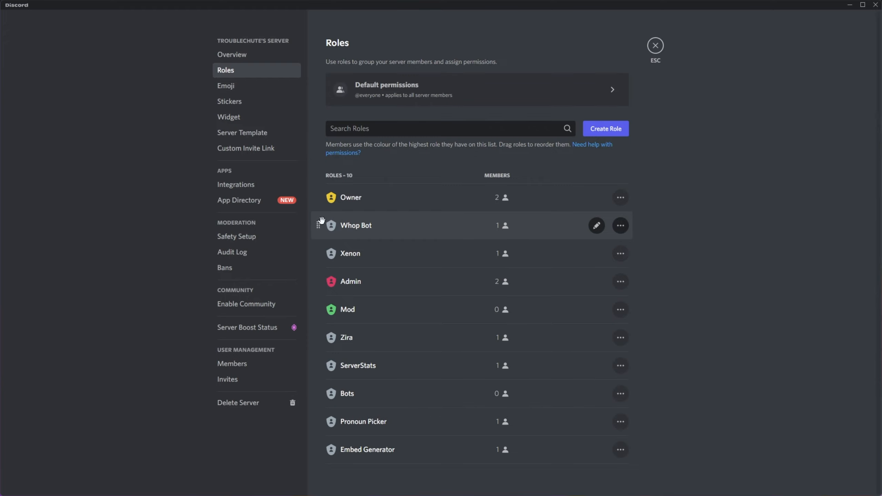
Step: In Discord, move the Whop Bot role below Embed Generator, create a role named Supporter Lvl 0 and save it
left_click_drag(318, 225, 320, 434)
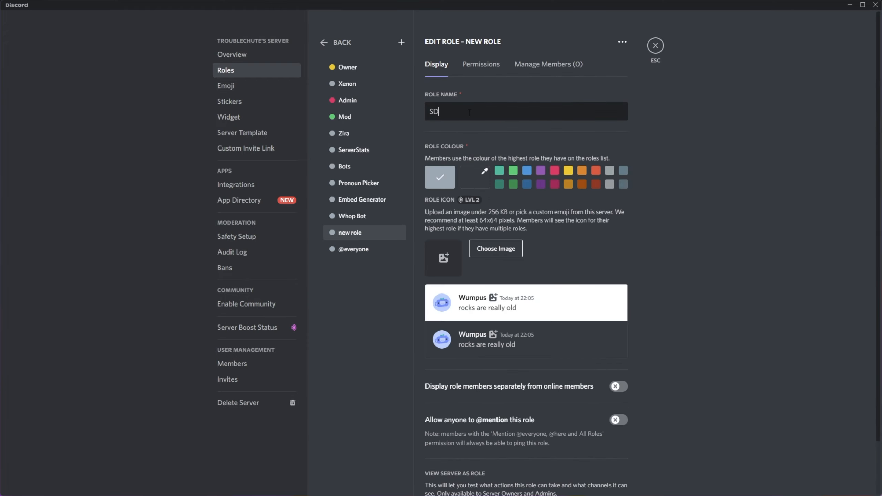
type("Supporter Lvl 0")
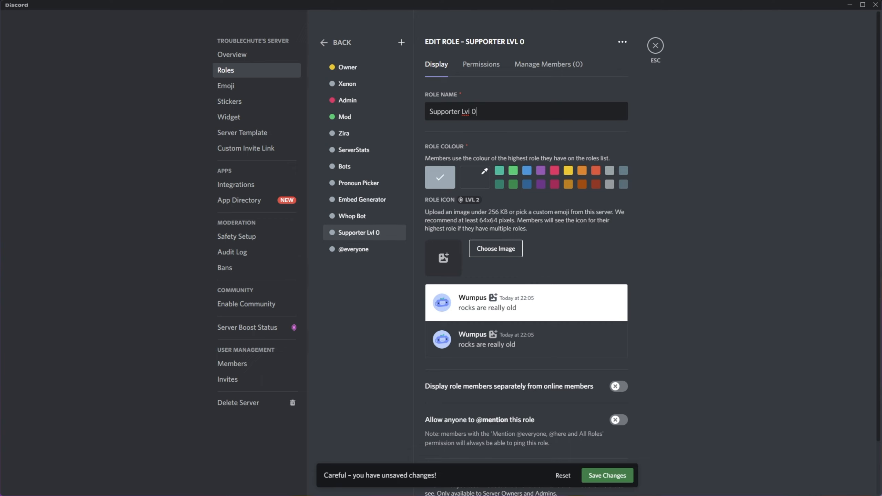
key("Return")
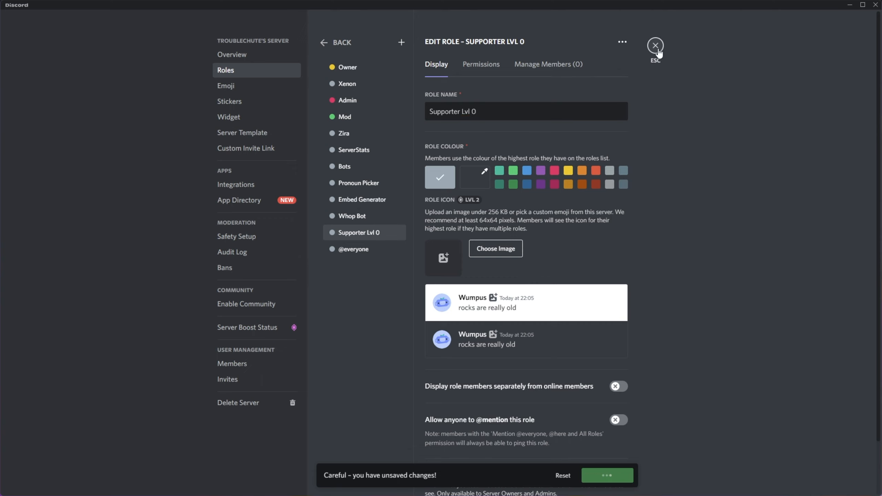
mouse_move(347, 218)
left_mouse_down()
mouse_move(335, 241)
mouse_move(347, 219)
left_mouse_up()
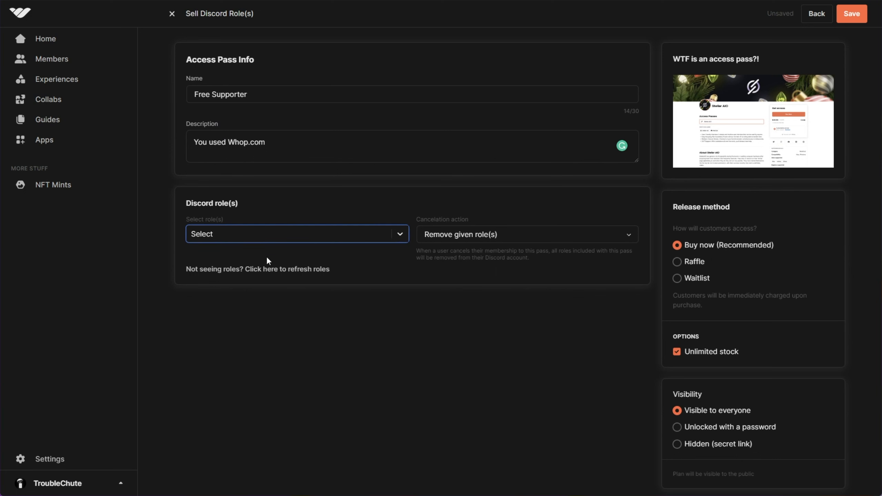
Step: Back in Whop, refresh the Discord roles and assign Supporter Lvl 0 to the pass, keeping Remove given role(s) as the cancelation action
left_click(276, 276)
left_click(374, 242)
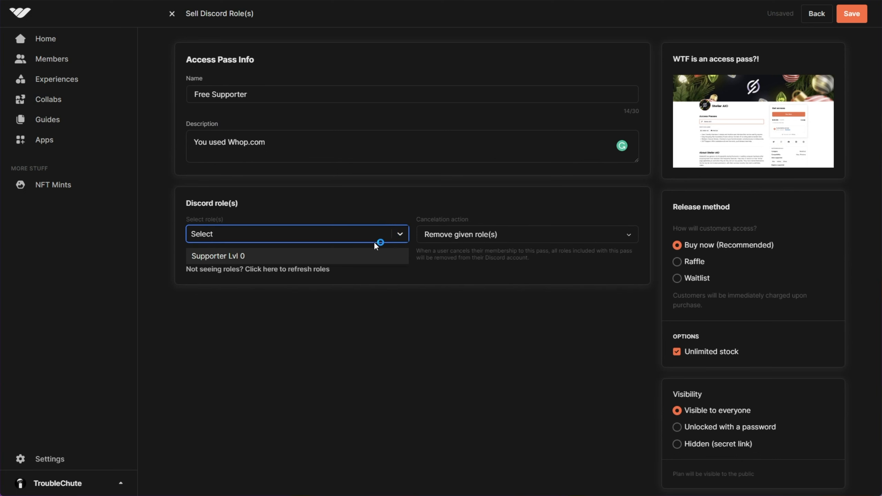
left_click(273, 256)
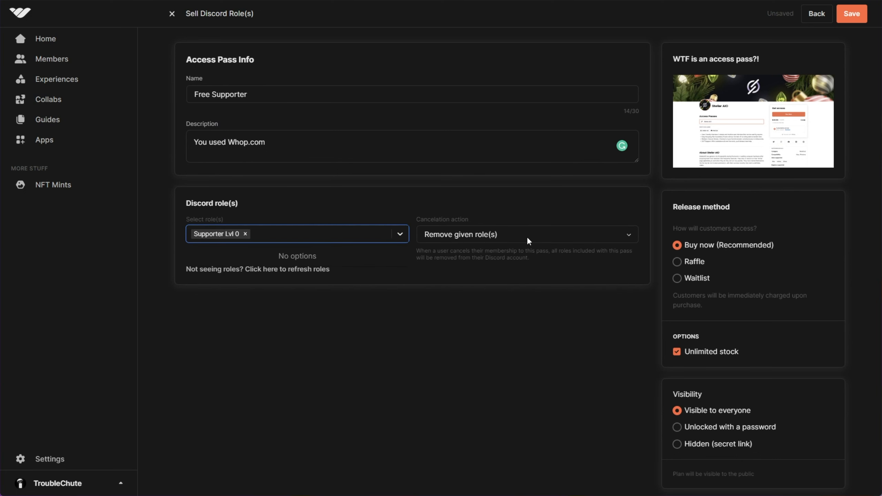
left_click(528, 238)
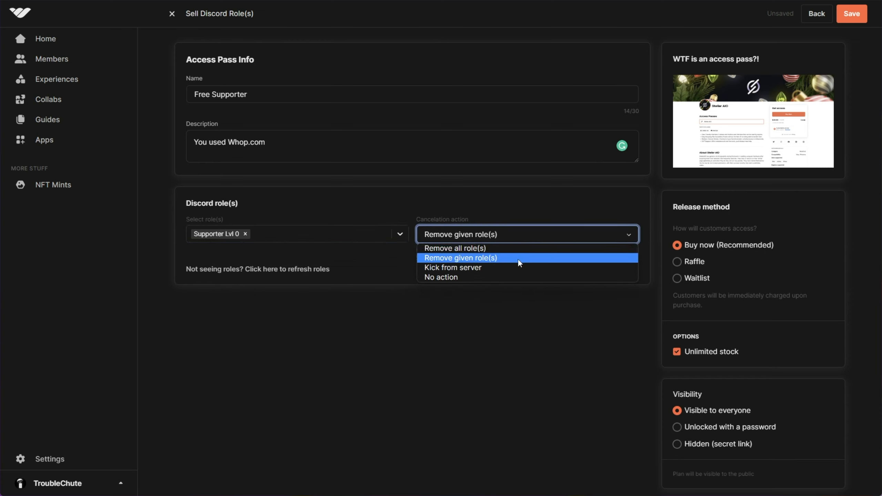
left_click(515, 240)
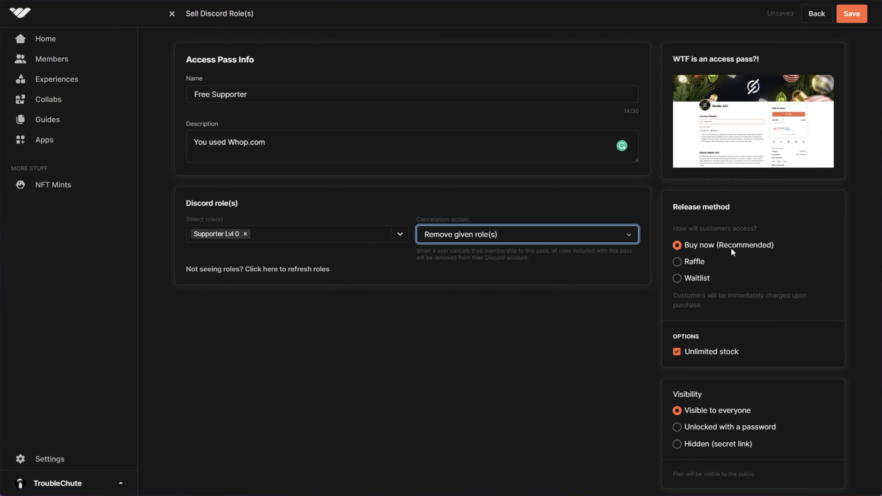
Step: Try the Raffle and Waitlist release methods and limited stock, returning to Buy now with unlimited stock
left_click(693, 261)
left_click(696, 280)
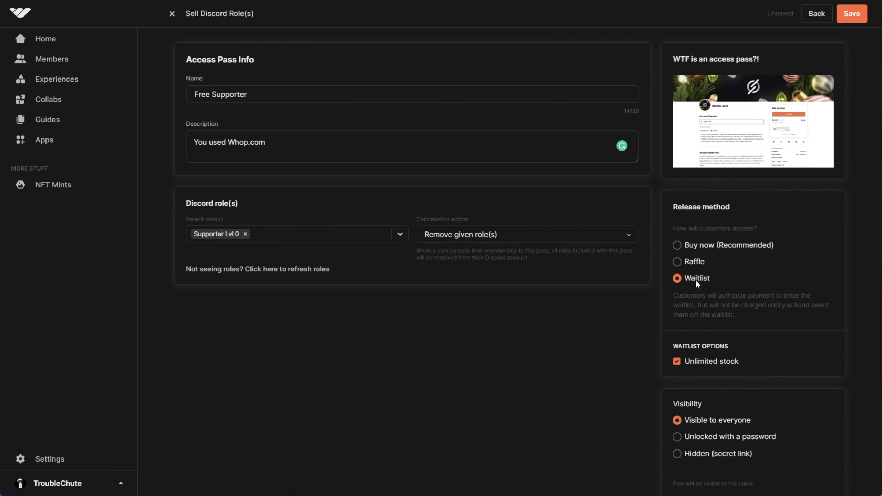
left_click(710, 248)
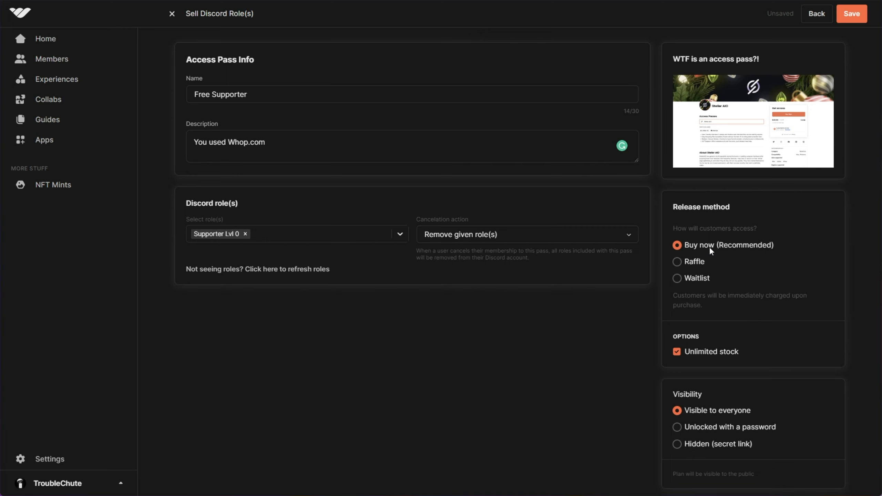
scroll(758, 275, "down", 3)
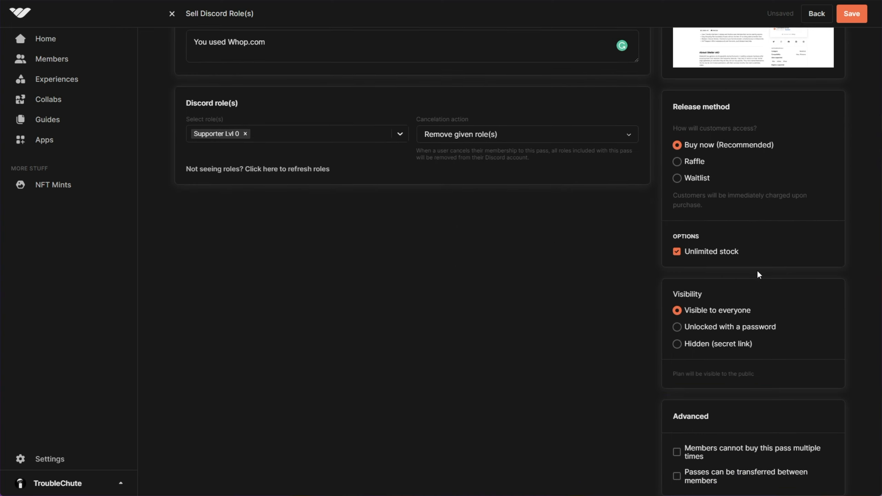
left_click(708, 257)
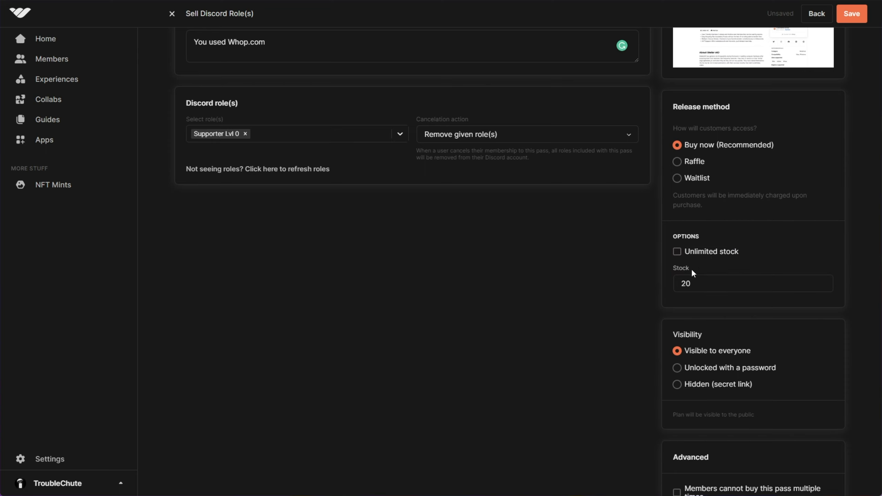
double_click(677, 287)
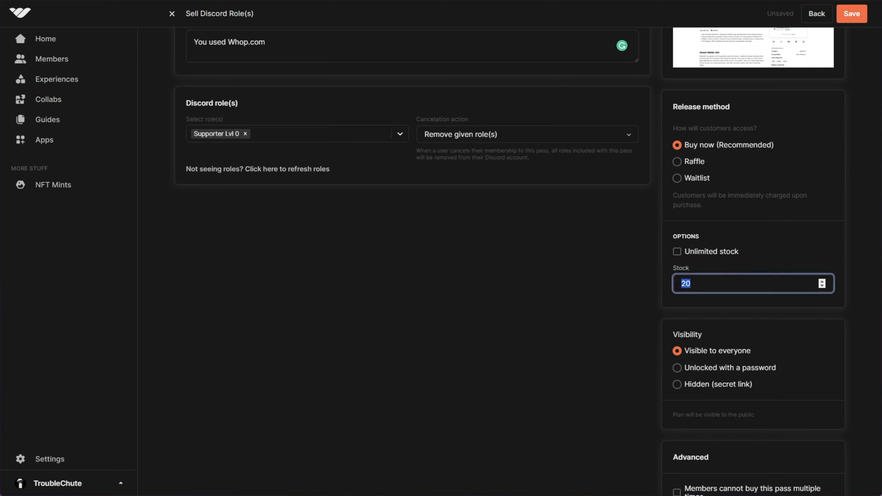
left_click(708, 256)
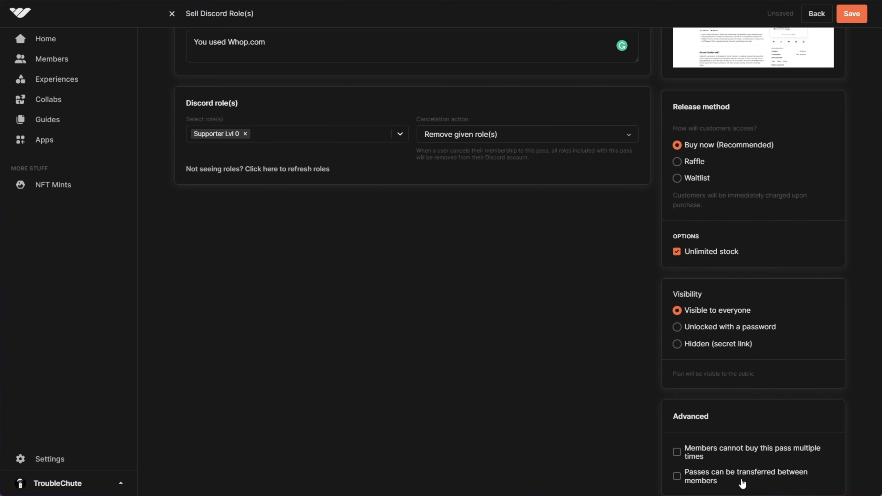
Step: Save the access pass and copy its share link from the setup checklist
scroll(742, 483, "up", 3)
left_click(852, 16)
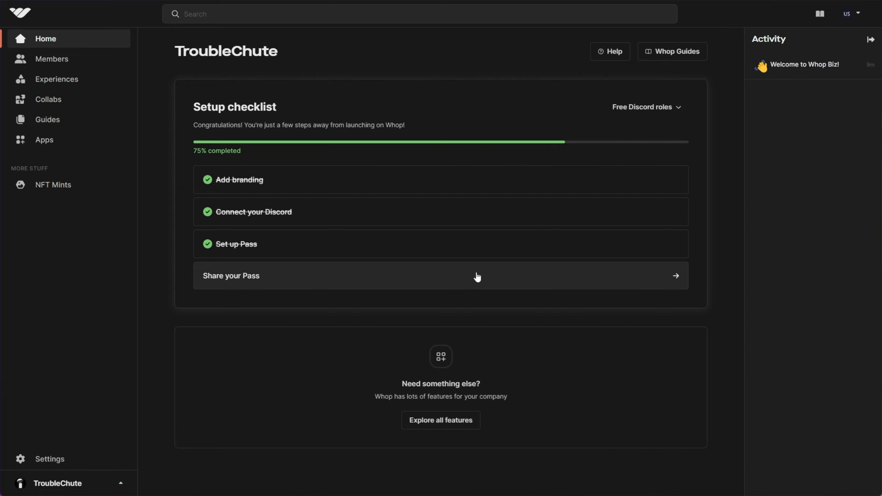
left_click(444, 280)
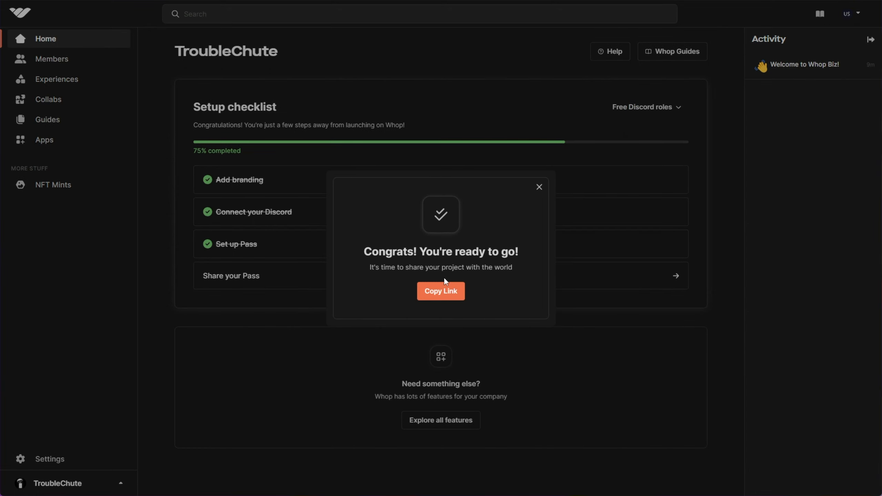
left_click(444, 295)
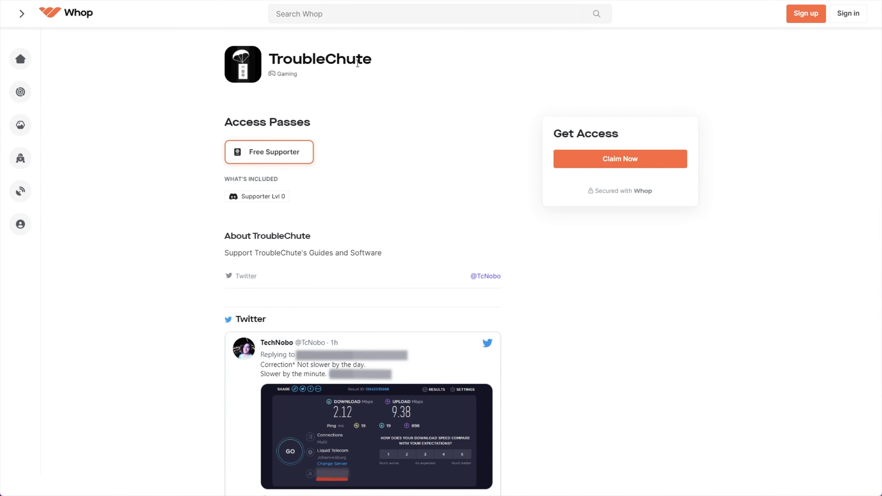
Step: On the public TroubleChute page, choose the Free Supporter pass and claim it
left_click_drag(232, 122, 297, 122)
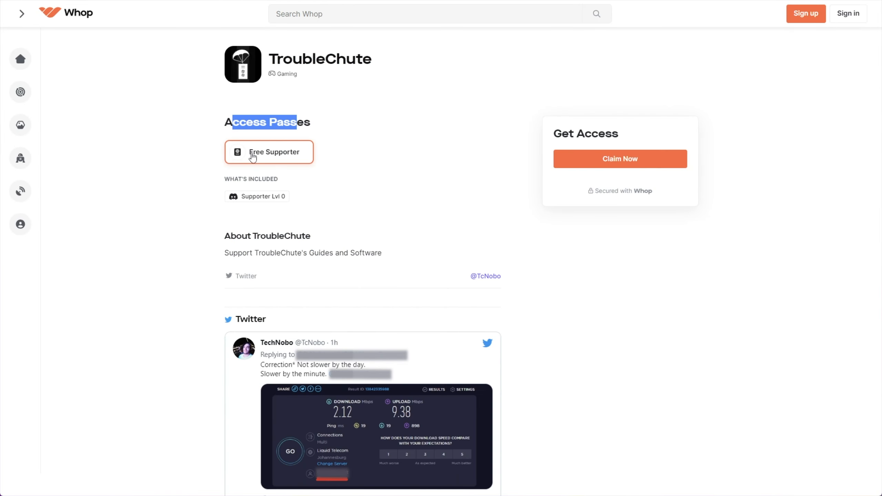
left_click(253, 157)
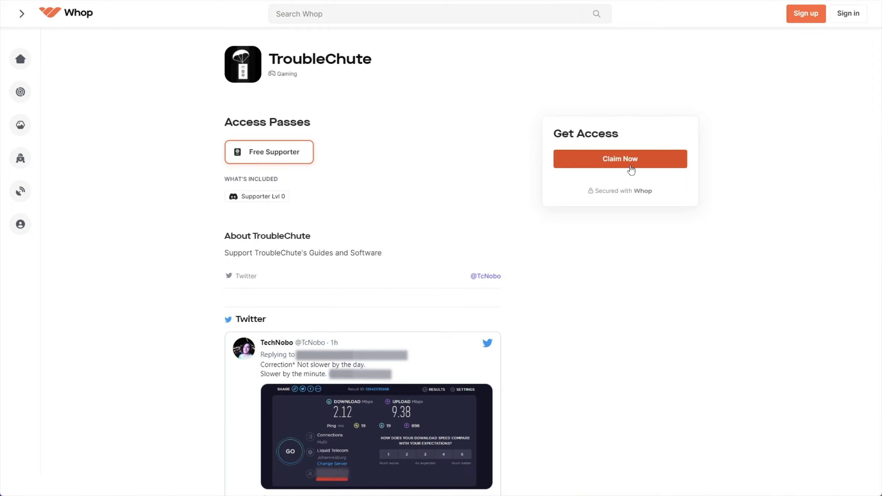
left_click(628, 162)
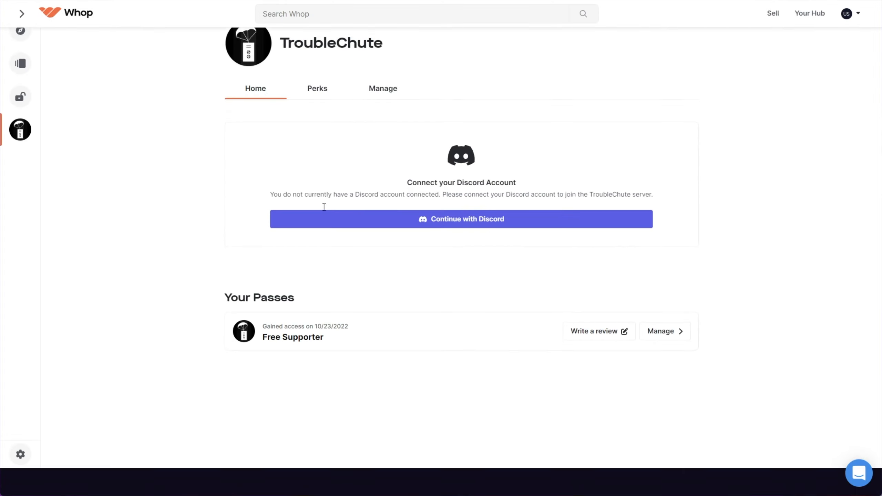
Step: Connect a Discord account to the claimed TroubleChute membership and authorise the connection
scroll(324, 206, "down", 1)
left_click(501, 194)
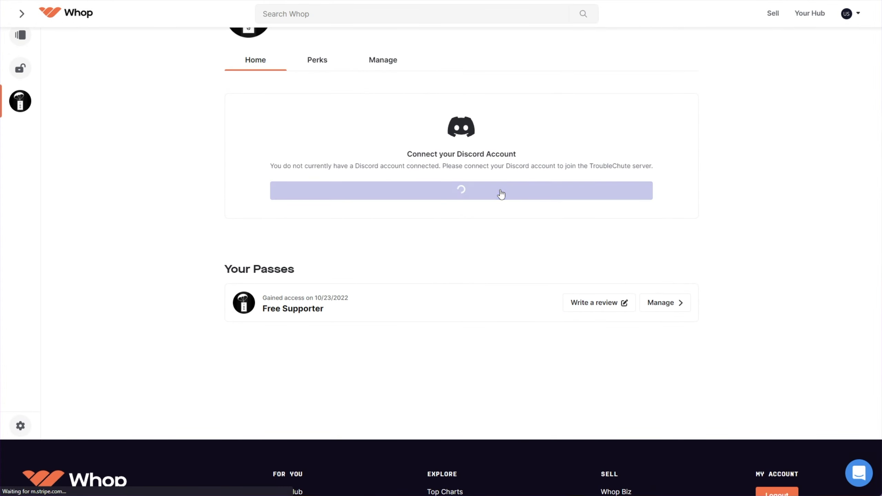
left_click(411, 430)
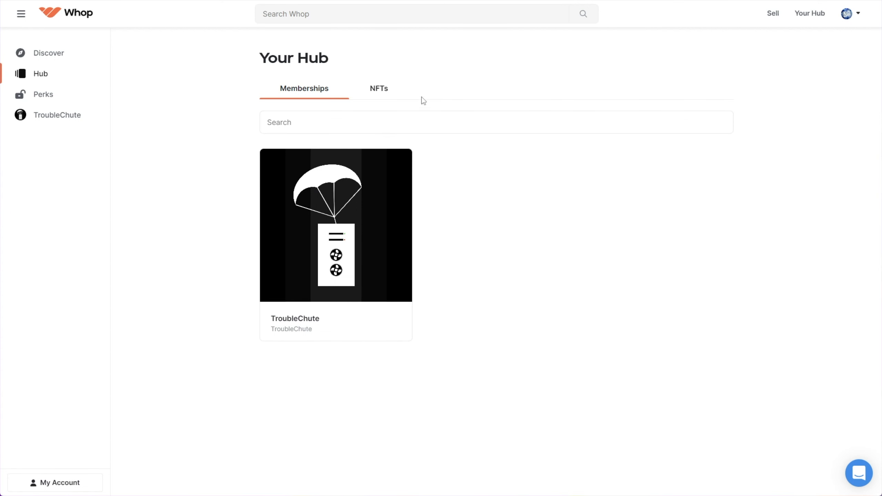
Step: In Discord, check the roles on the server owner's profile and review the server's audit log for the role assignment
key("alt+Tab")
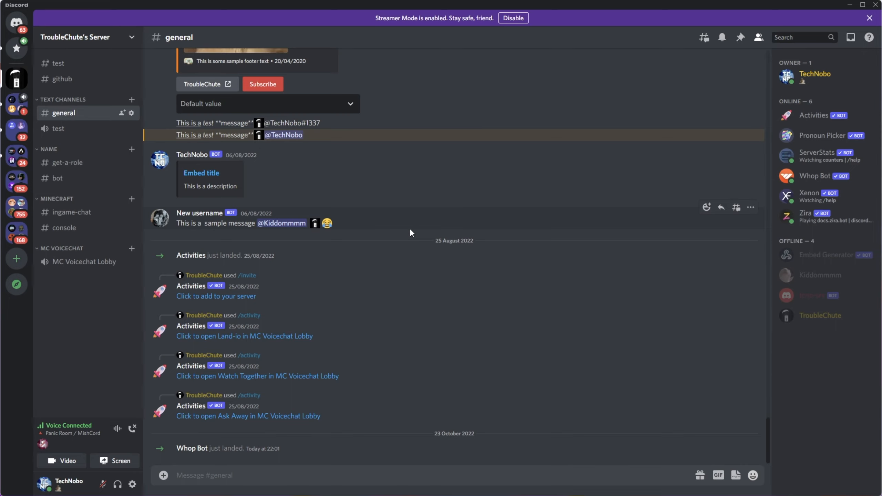
left_click(808, 73)
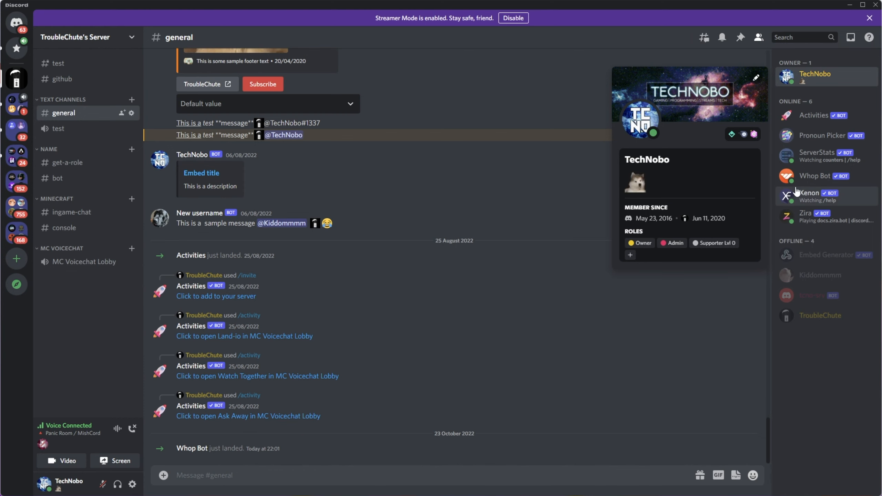
left_click(95, 37)
left_click(97, 100)
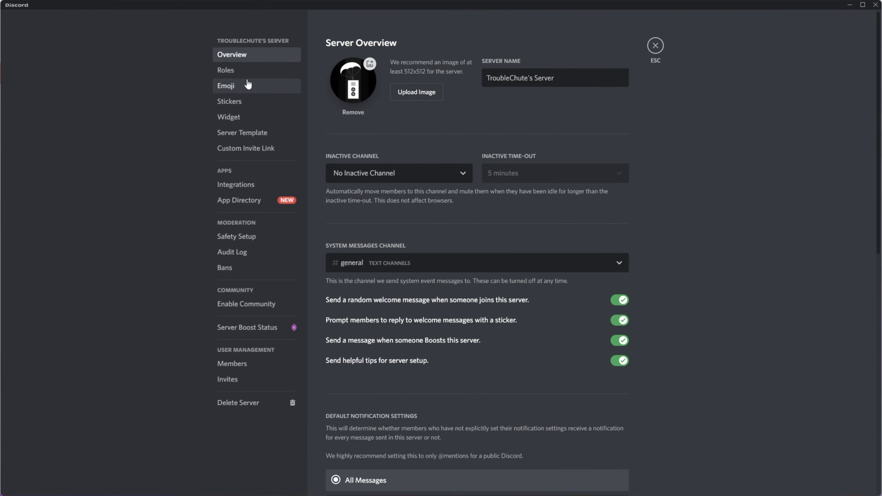
left_click(260, 255)
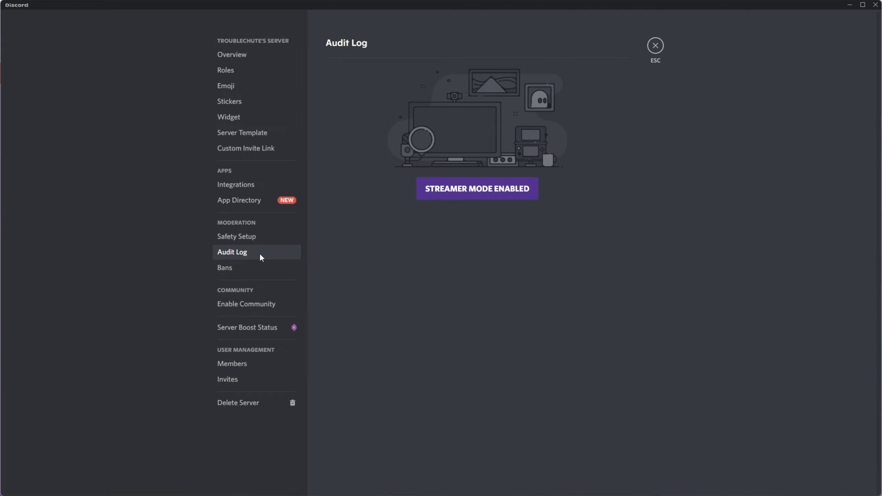
left_click(656, 47)
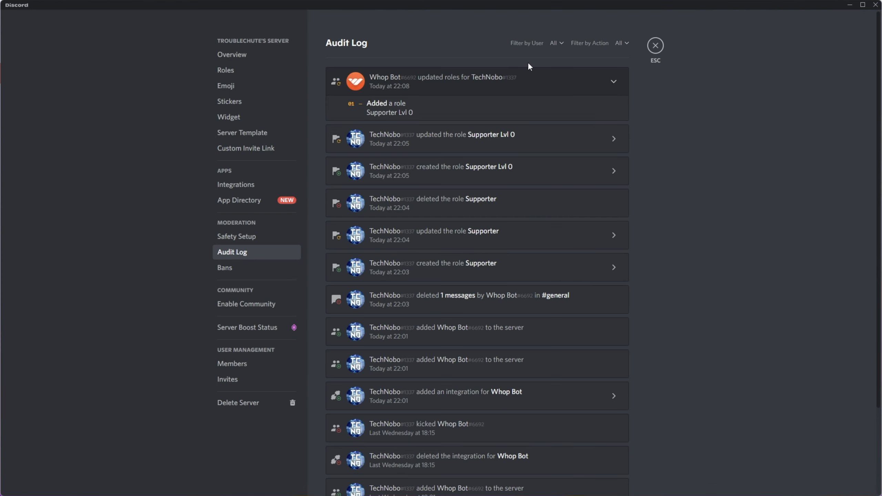
left_click(655, 46)
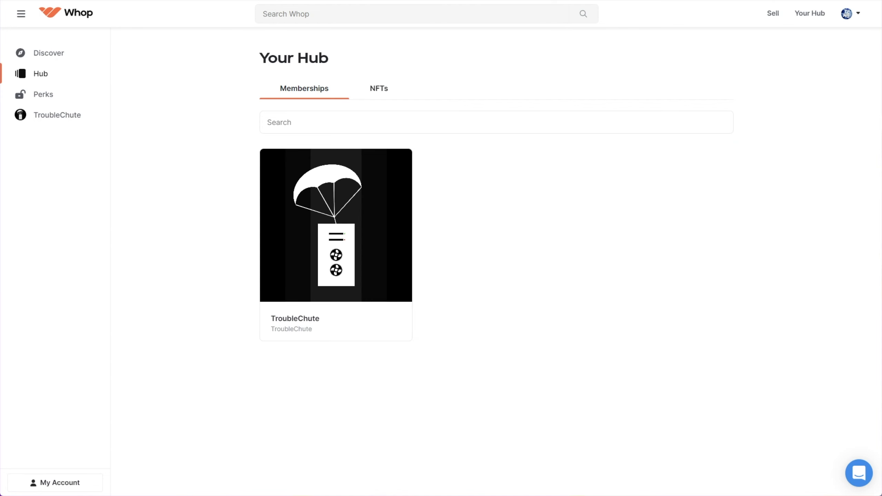
Step: Back in Whop, open the TroubleChute membership from the hub, terminate the Free Supporter membership and confirm
left_click(330, 223)
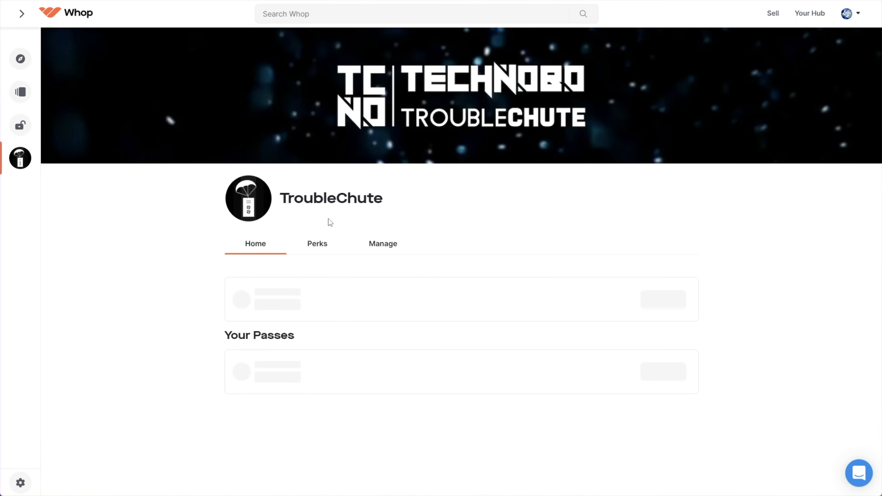
scroll(329, 223, "down", 4)
left_click(644, 293)
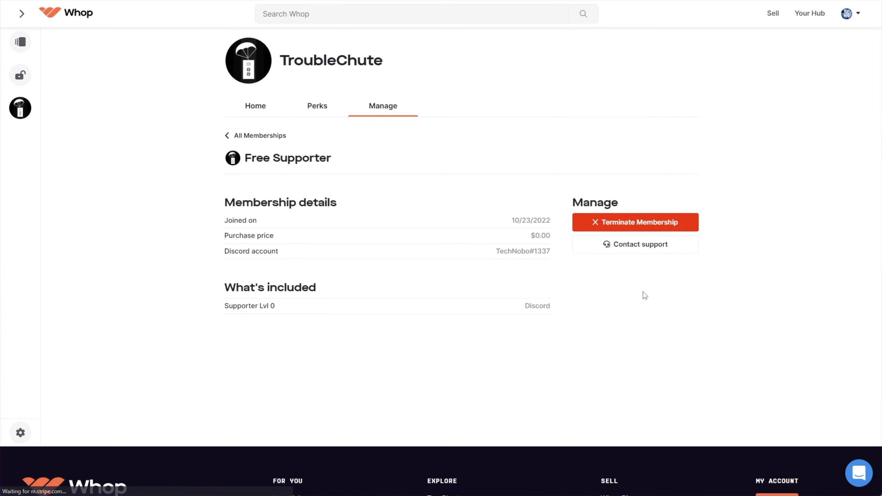
left_click(638, 218)
left_click(459, 289)
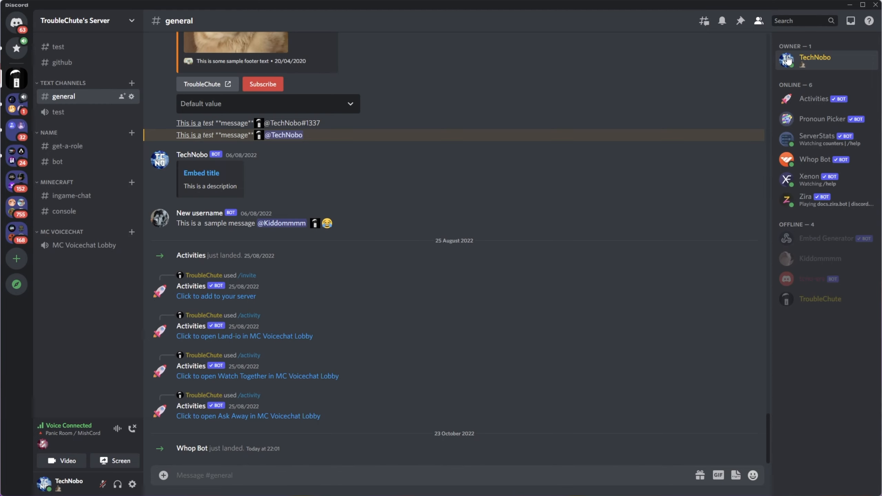
Step: In Discord, check the server owner's roles and expand the newest Whop Bot entry in the server's audit log
left_click(816, 57)
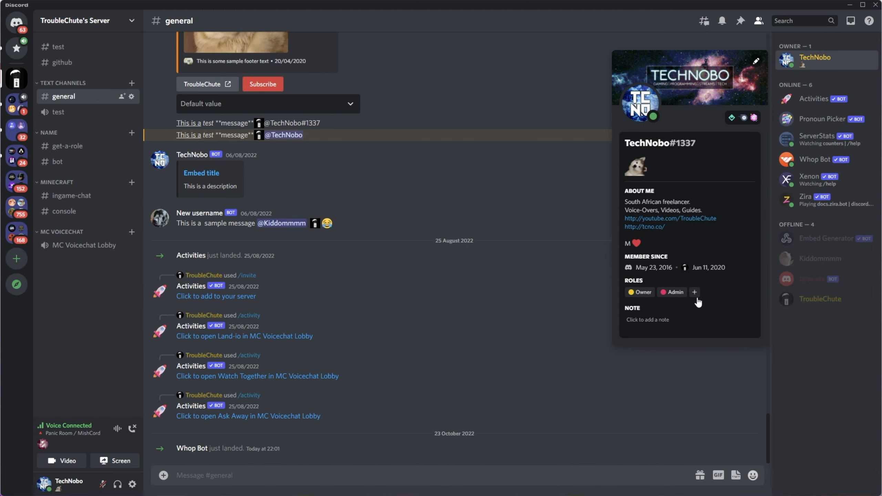
left_click(87, 20)
left_click(98, 78)
left_click(249, 251)
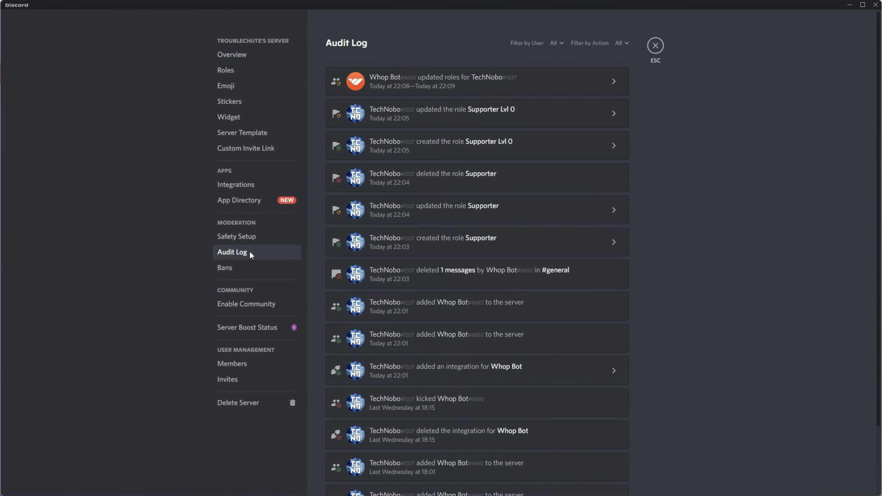
left_click(576, 83)
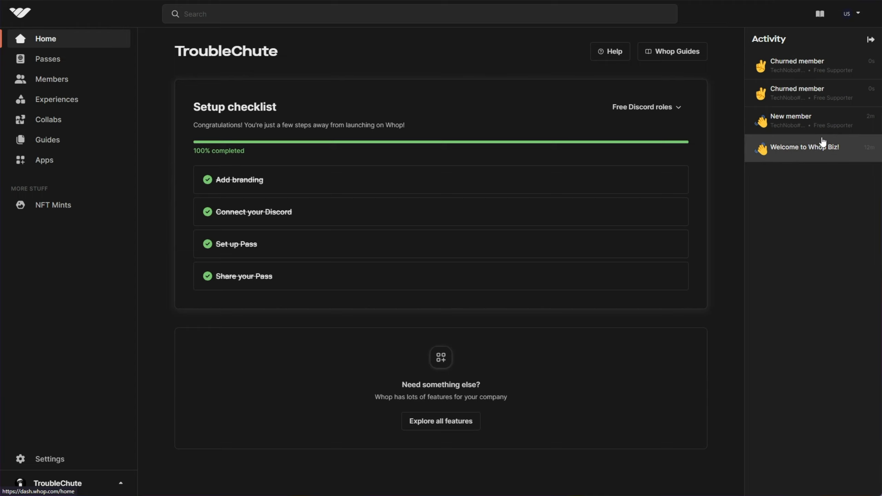
Step: Back in Whop, open the list of passes and start creating a new pass
left_click(108, 69)
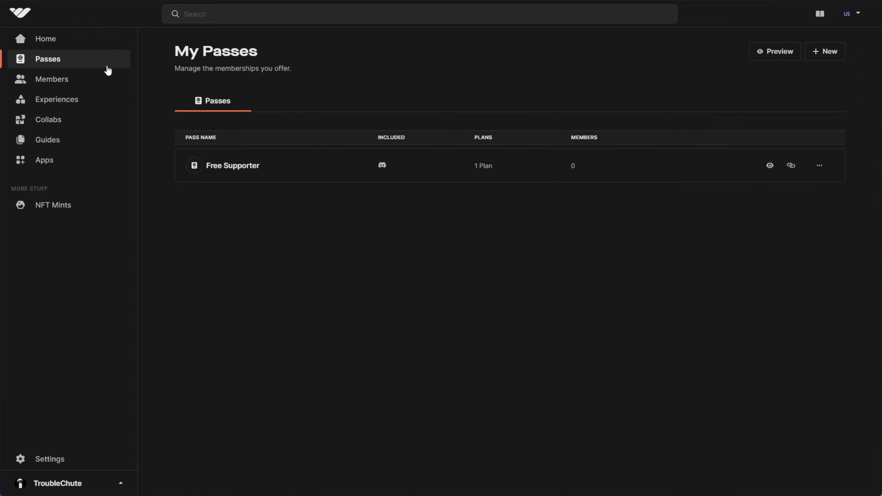
left_click(836, 57)
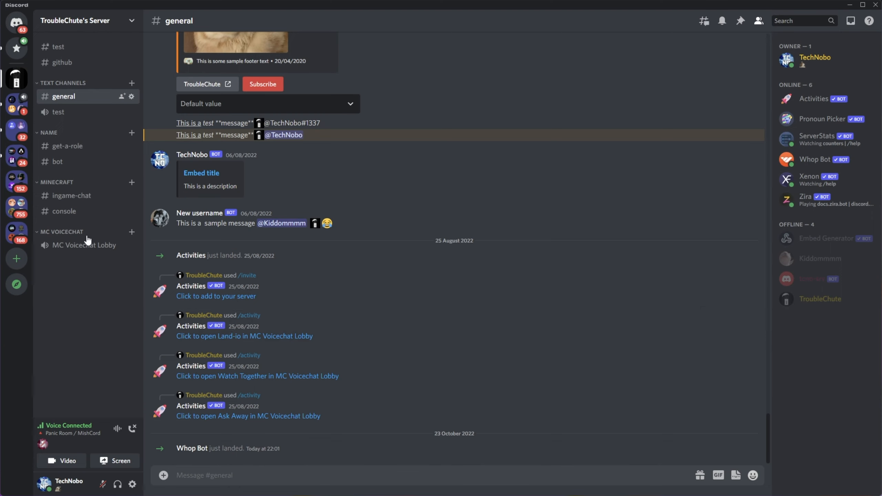
Step: In the Discord server's settings, create a new role named Supporter Lvl 1
left_click(111, 20)
left_click(87, 82)
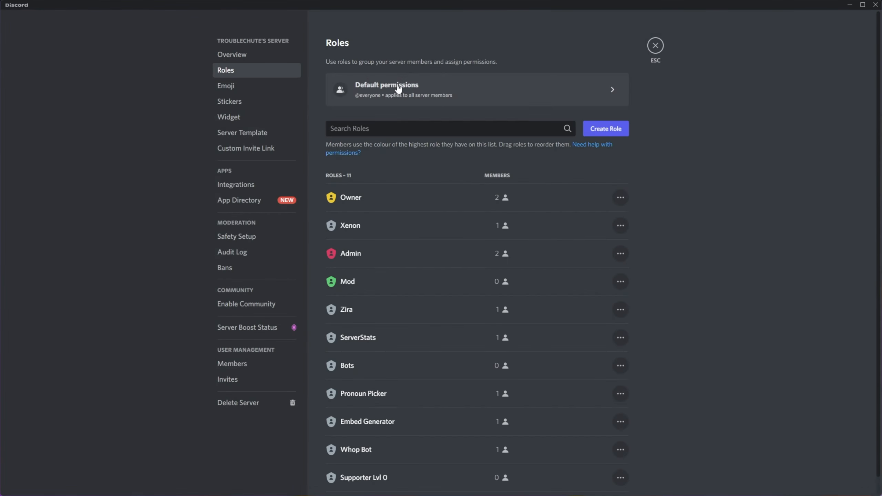
left_click(616, 130)
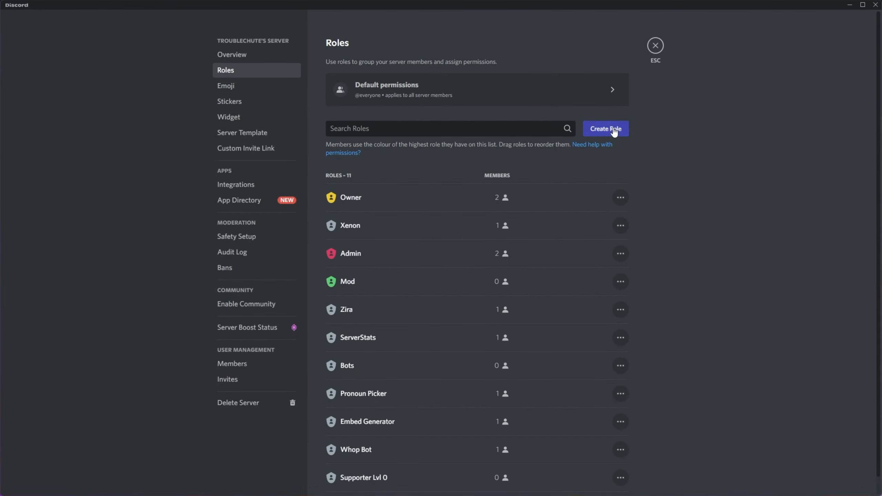
type("Supporter")
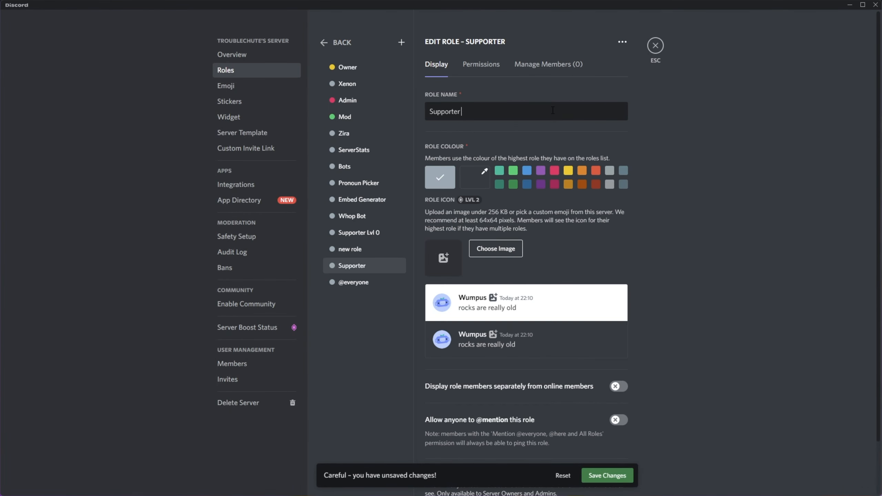
type(" Lvl 1")
Step: Give the Supporter Lvl 1 role a dark pink colour and display its members separately from online members
left_click(555, 184)
scroll(555, 184, "down", 2)
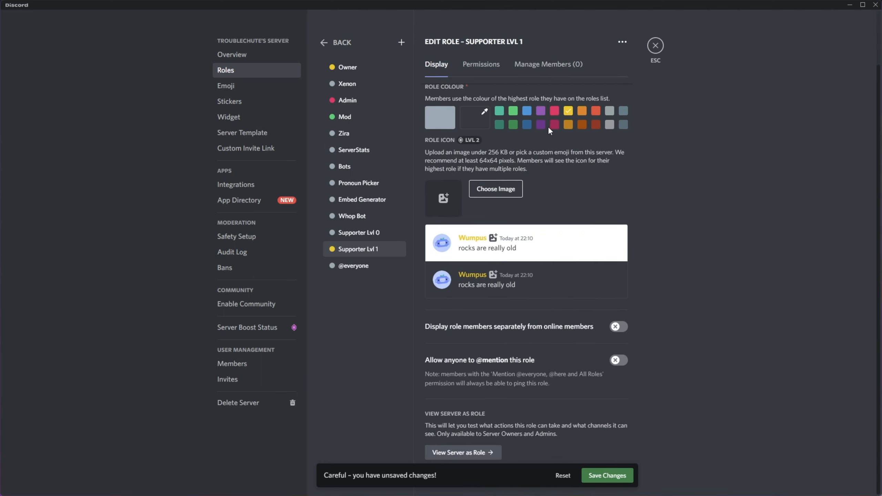
left_click(618, 329)
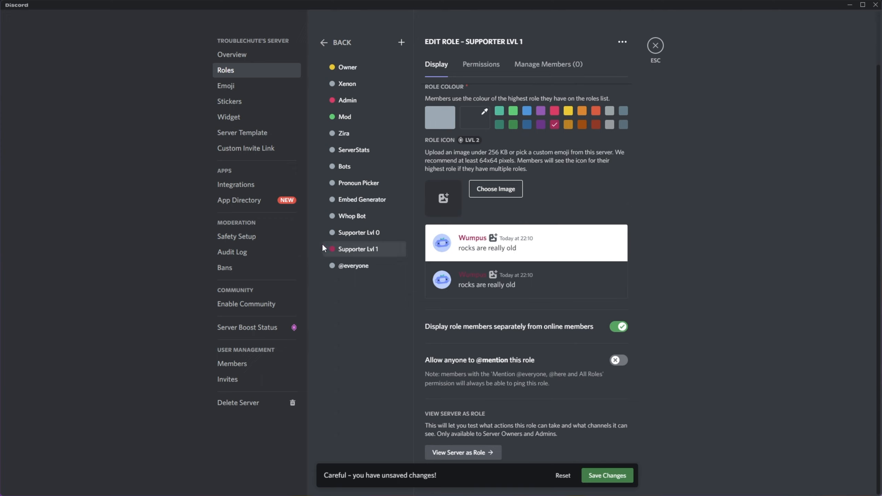
Step: Move Supporter Lvl 1 above Supporter Lvl 0 in the role order and save the role changes
left_click_drag(323, 247, 351, 237)
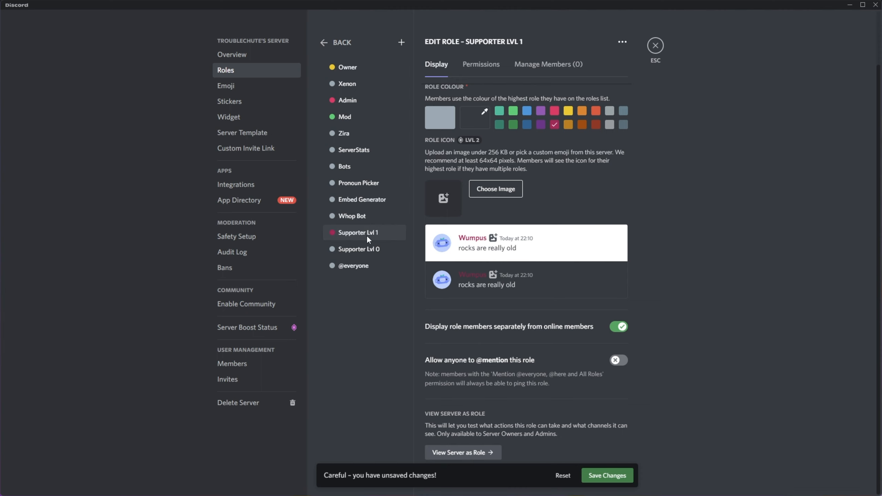
left_click(597, 483)
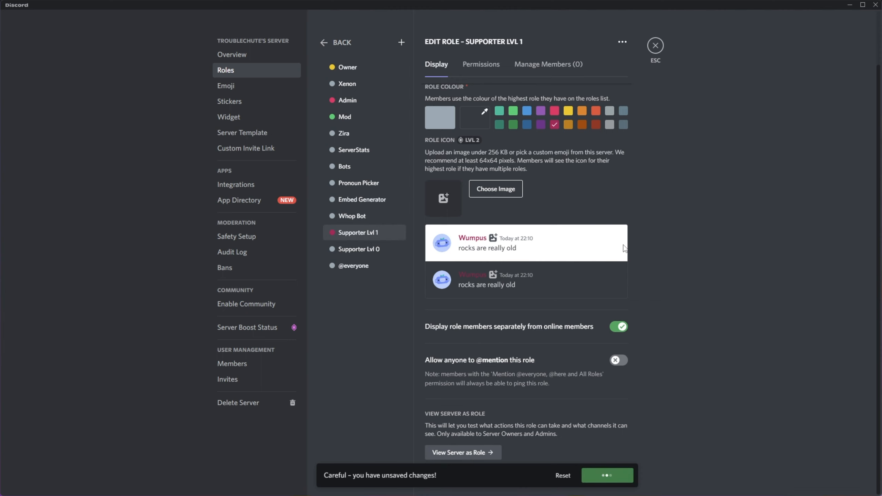
left_click(658, 46)
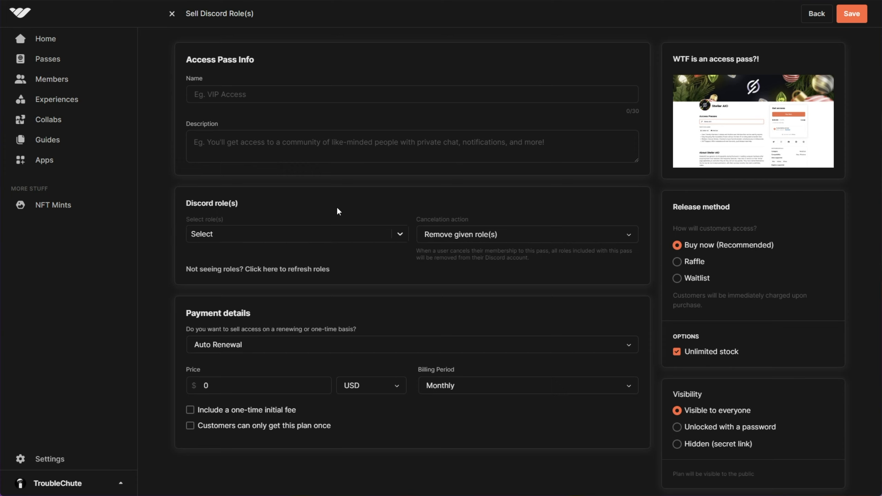
Step: In Whop, refresh the pass's Discord roles and select Supporter Lvl 1, keeping Remove given role(s) as the cancellation action
left_click(295, 269)
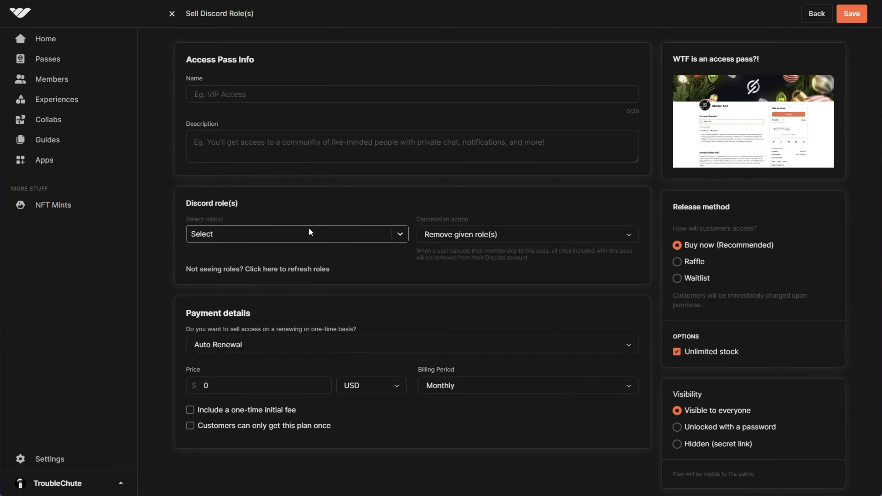
left_click(309, 232)
left_click(278, 272)
left_click(475, 239)
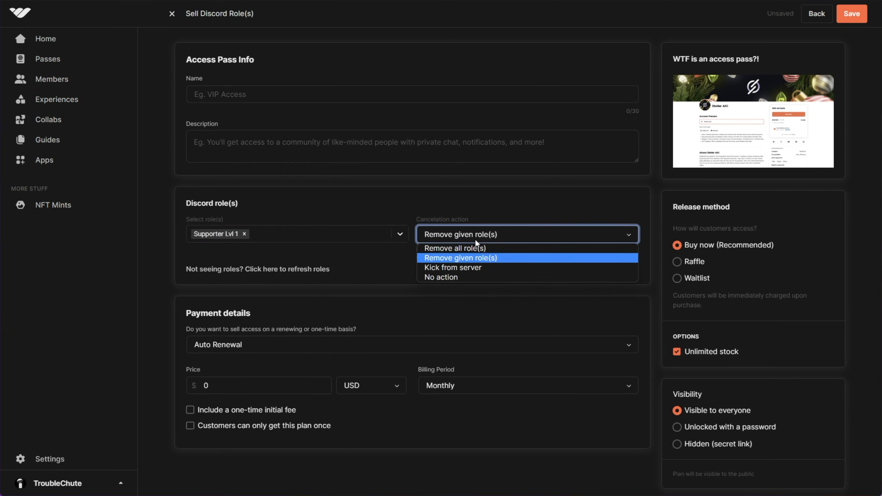
left_click(506, 228)
Step: Name the access pass "Supporter Lvl 1" and describe it as "Thanks for choosing to support me!"
left_click(373, 99)
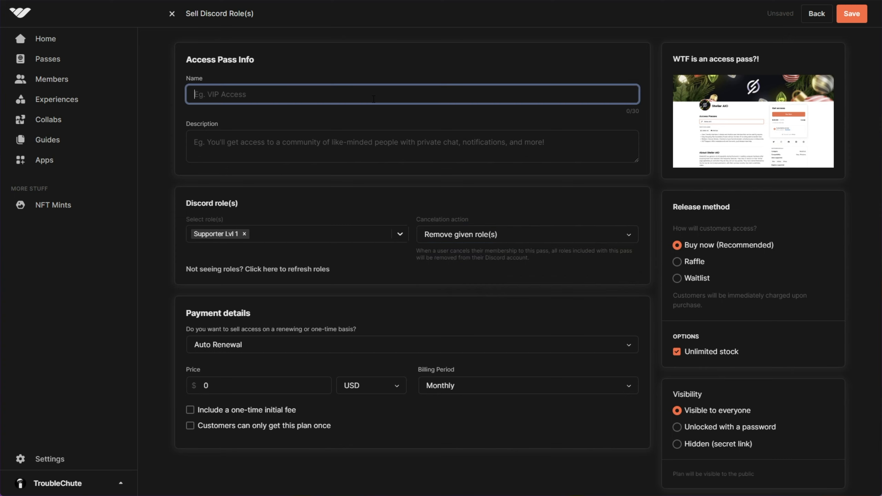
type("Supporter Lvl 1")
left_click(369, 150)
type("Thanks for choosing to support ")
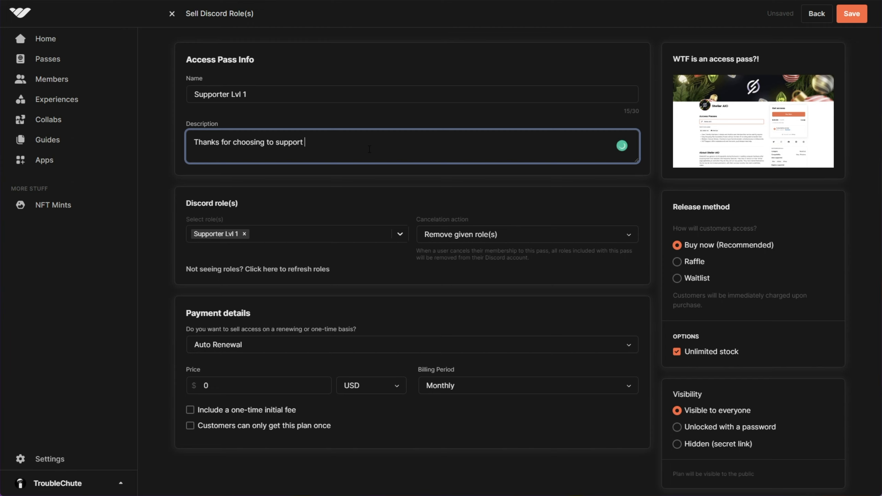
type("me!")
Step: Set the pass's payment to Auto Renewal at a price of 5 USD with a Monthly billing period
left_click(354, 339)
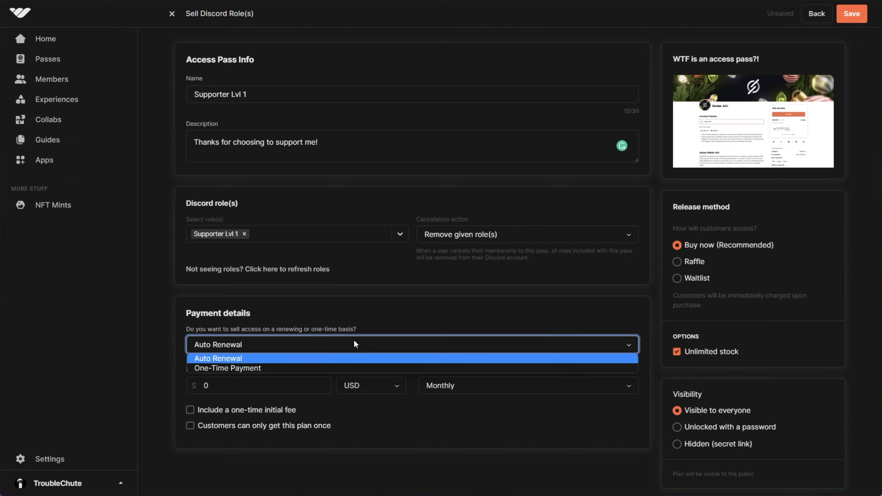
left_click(268, 360)
left_click(317, 392)
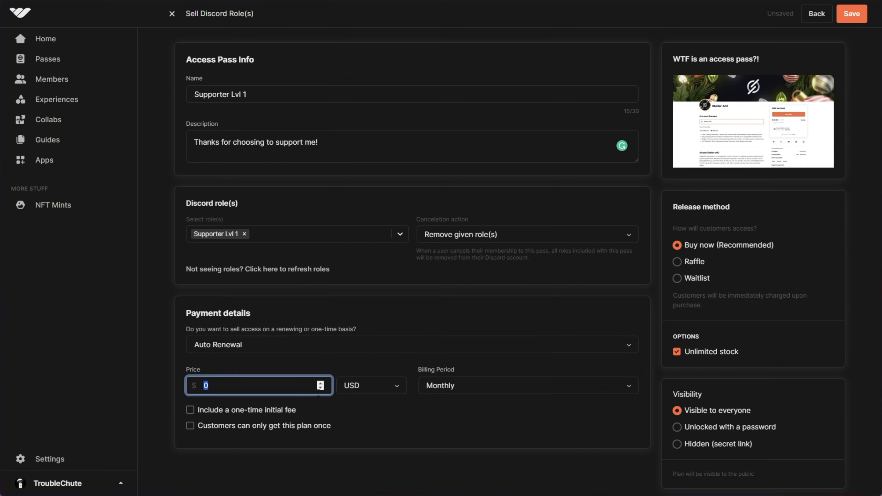
type("5")
left_click(463, 395)
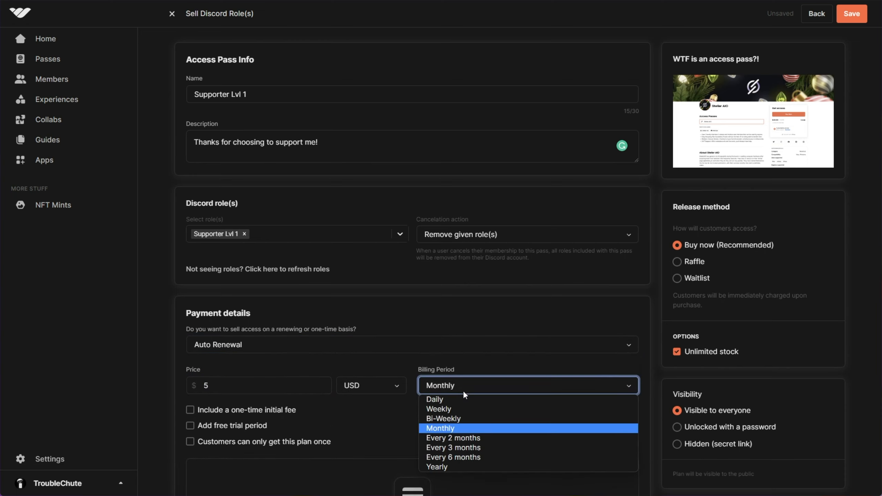
scroll(457, 386, "down", 3)
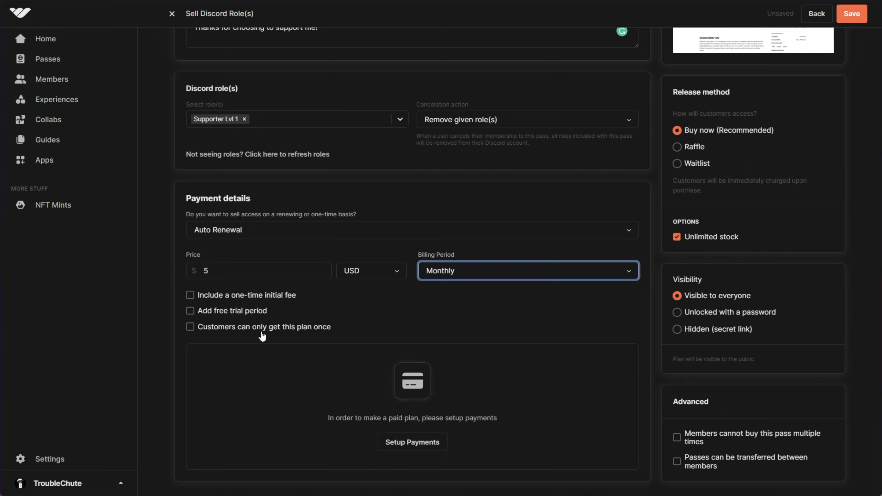
Step: Restrict customers to getting the plan only once and set its visibility to Hidden (secret link)
left_click(282, 329)
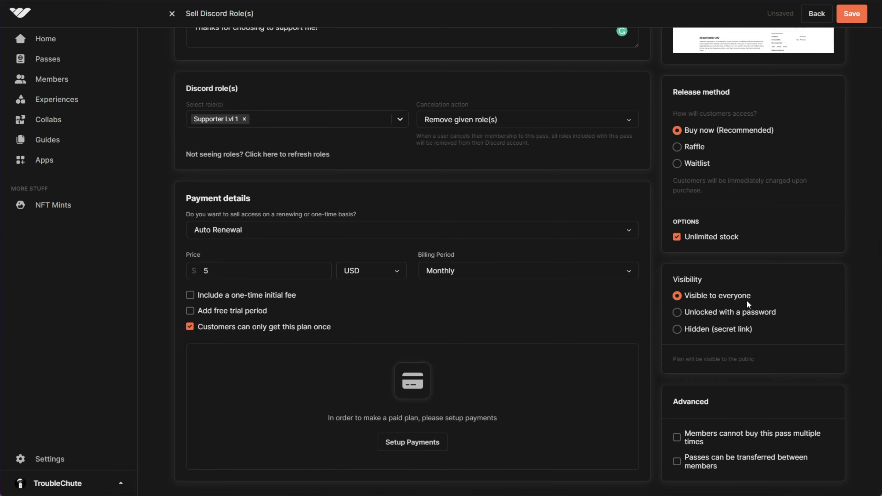
left_click(710, 331)
Step: Start setting up Whop payments for the paid plan, choosing South Africa as the country and continuing
left_click(420, 441)
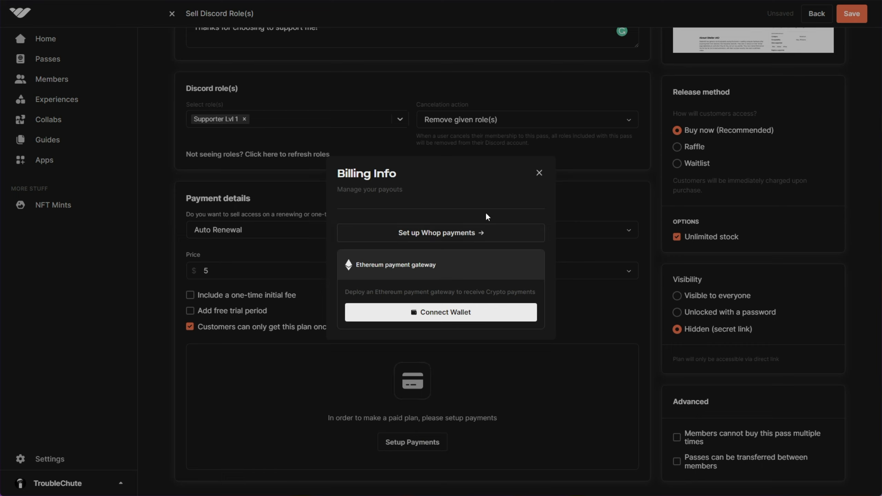
left_click_drag(447, 267, 420, 273)
left_click(435, 272)
left_click(417, 233)
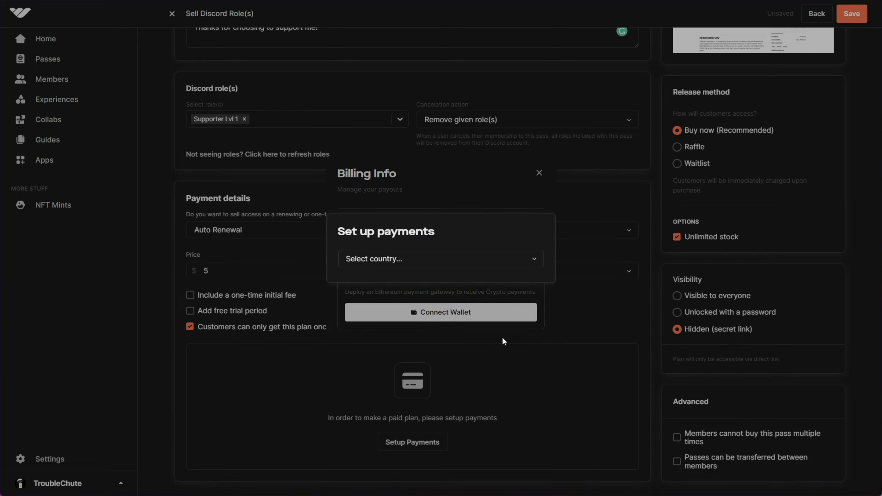
left_click(449, 260)
scroll(435, 382, "down", 10)
left_click(417, 457)
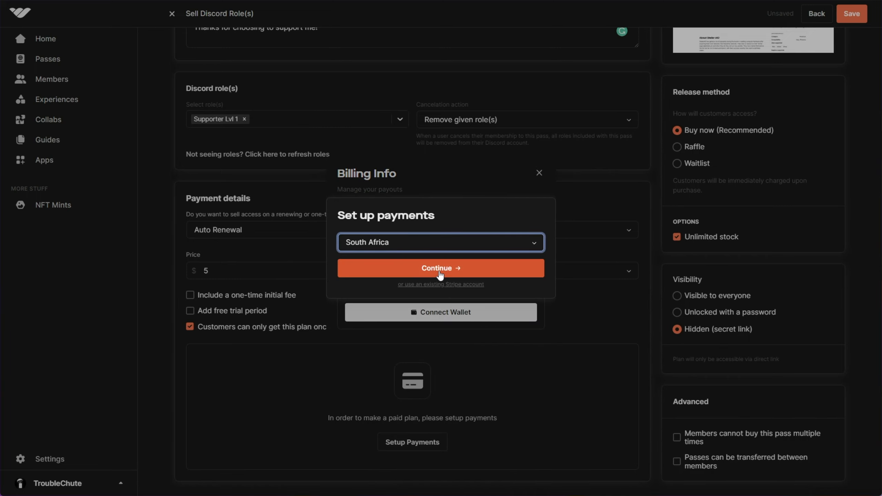
left_click(441, 274)
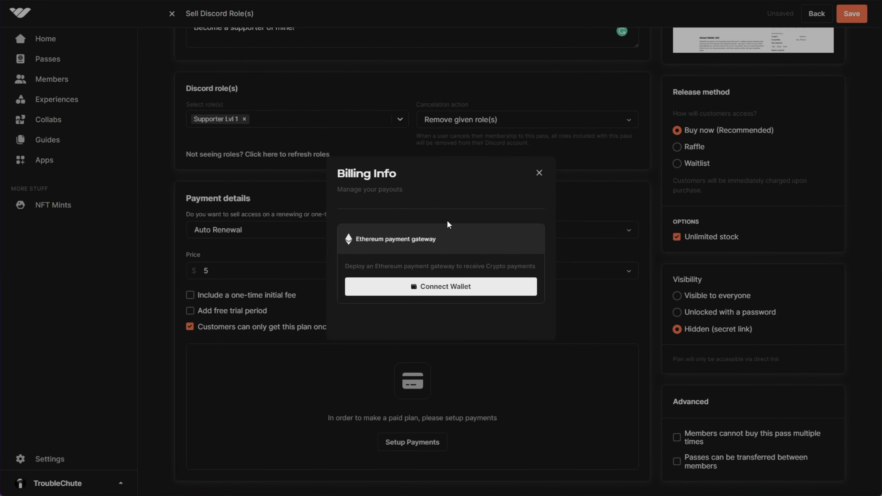
Step: Connect a Coinbase wallet for the Ethereum payment gateway and sign Whop's signature request
scroll(403, 318, "down", 2)
left_click(444, 306)
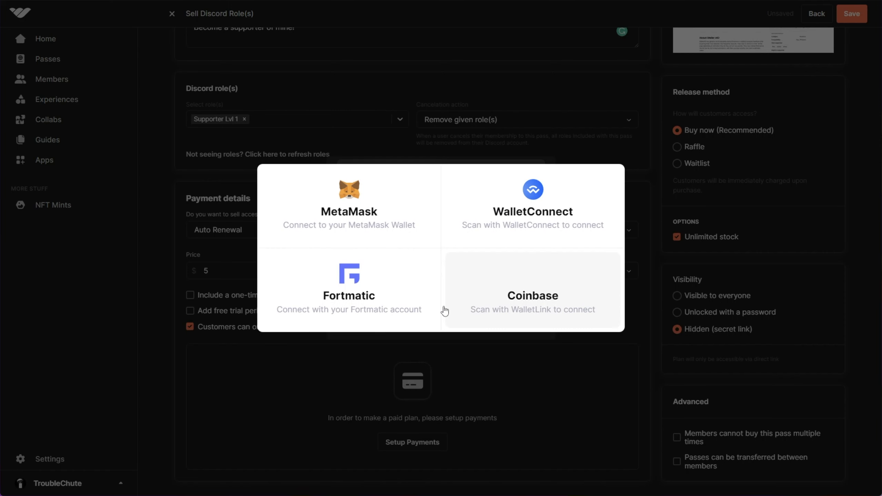
left_click(445, 311)
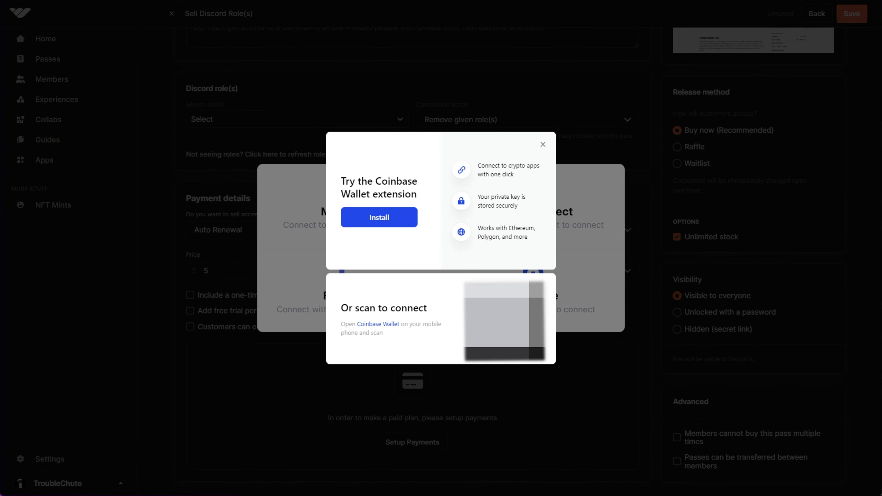
left_click(472, 358)
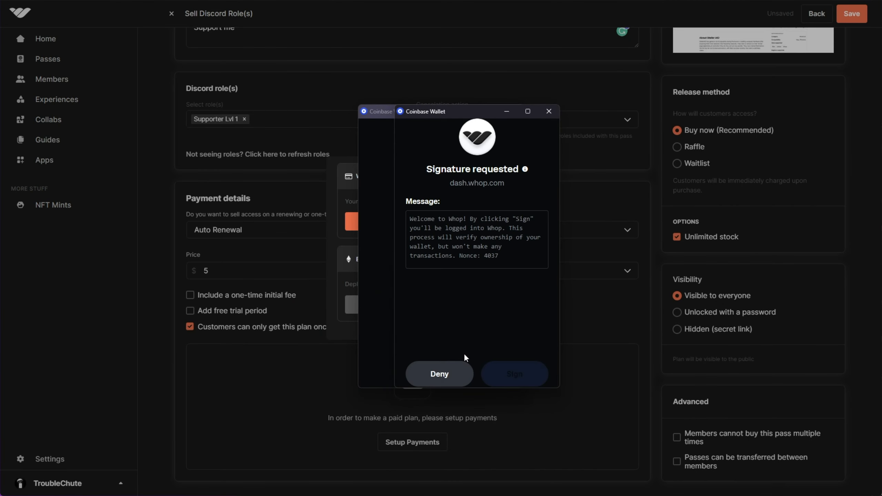
left_click(539, 372)
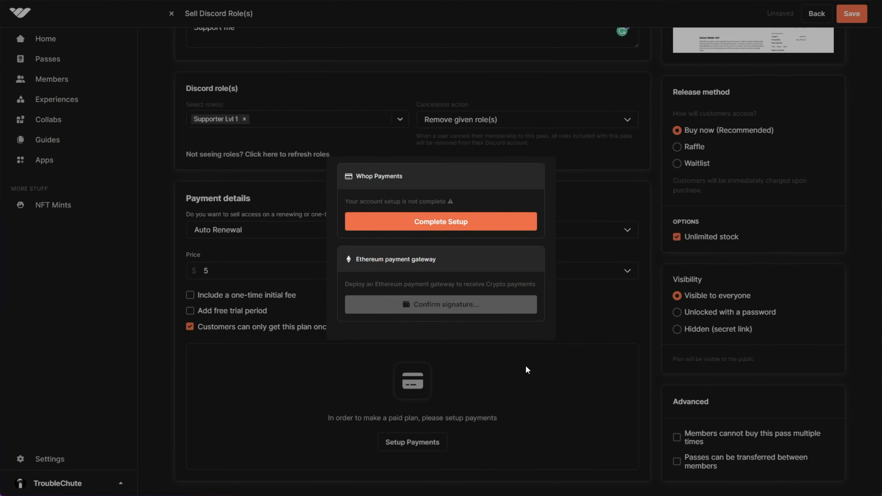
Step: Try deploying the Ethereum payment gateway, review the network fee and cancel the wallet request
left_click(461, 307)
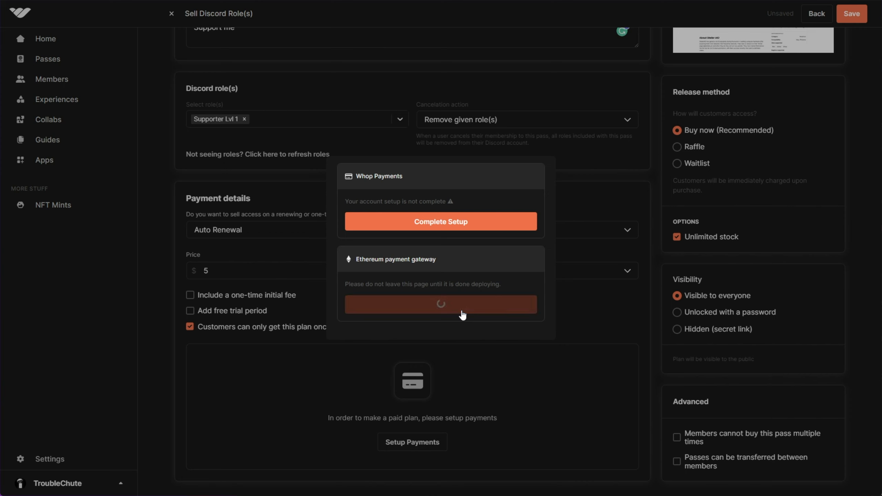
left_click_drag(451, 268, 503, 275)
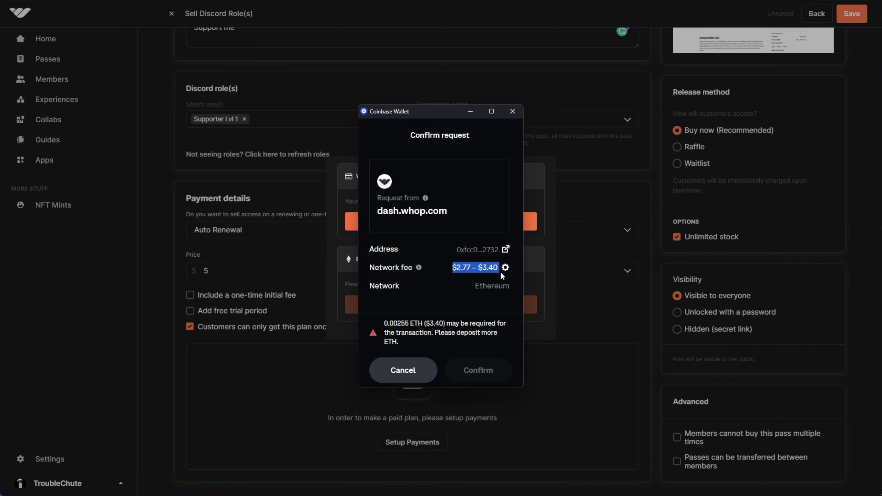
left_click(401, 371)
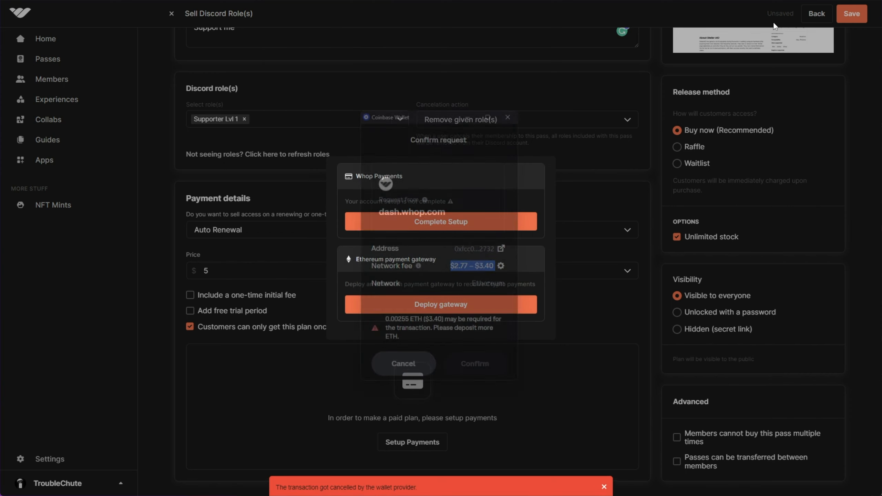
Step: Check the wallet's add-crypto option, deploy the Ethereum payment gateway, confirm the transaction and acknowledge receiving the verification email
left_click(799, 1)
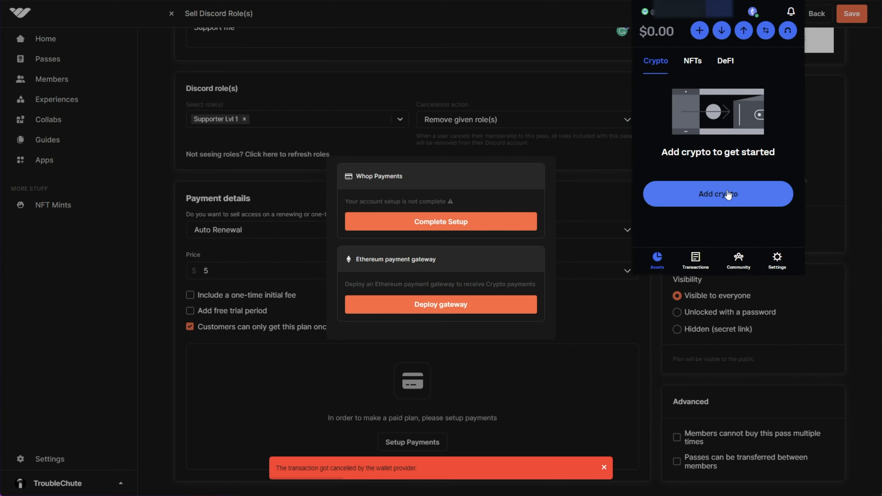
left_click(497, 301)
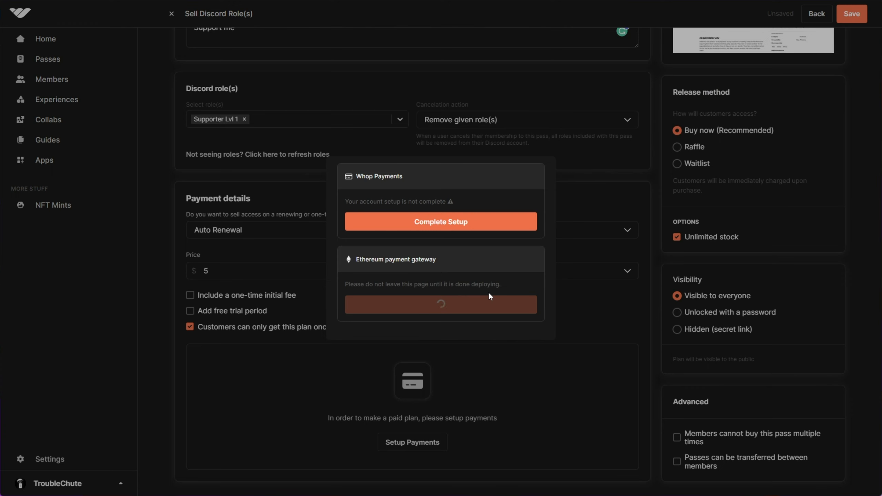
left_click(413, 354)
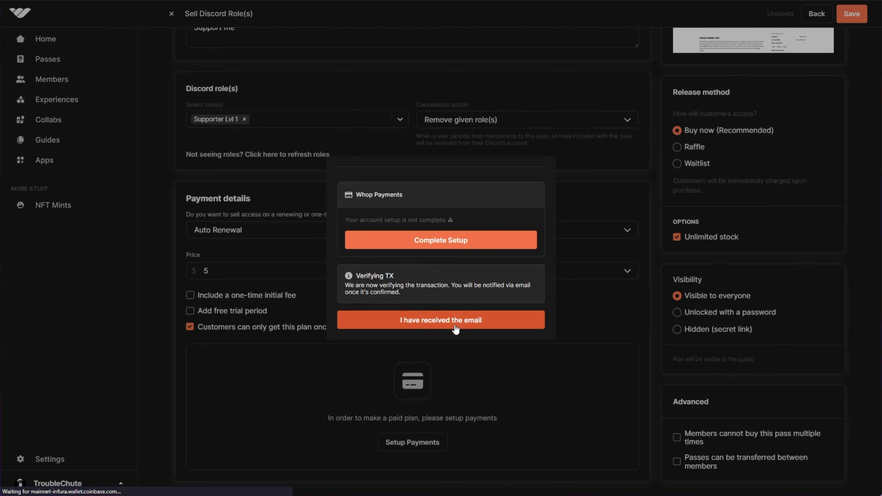
left_click(467, 326)
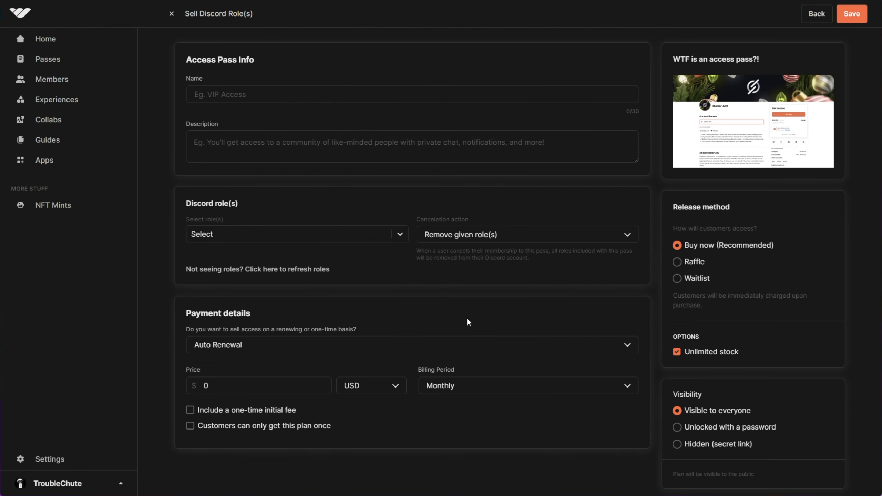
Step: Name the access pass "Supporter Lvl 1" with the description "Support my work", and assign the Discord role Supporter Lvl 1
left_click(397, 97)
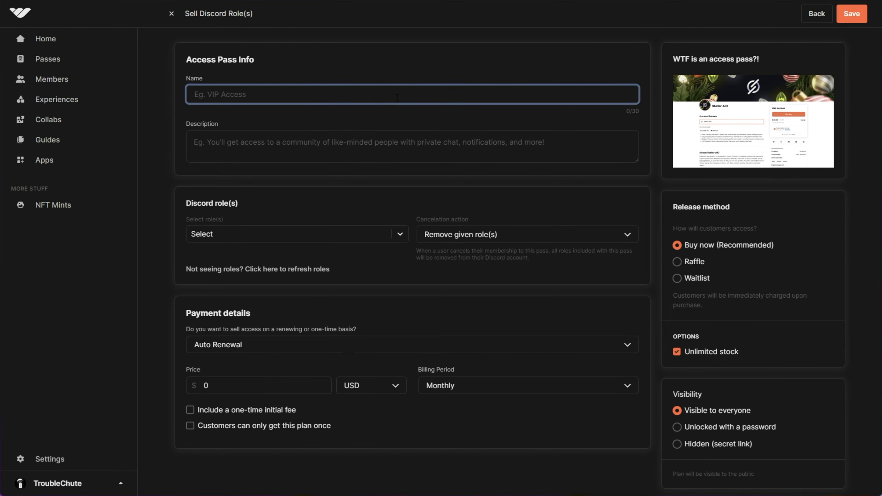
type("Supporter Lvl 1")
left_click(351, 135)
type("Support ")
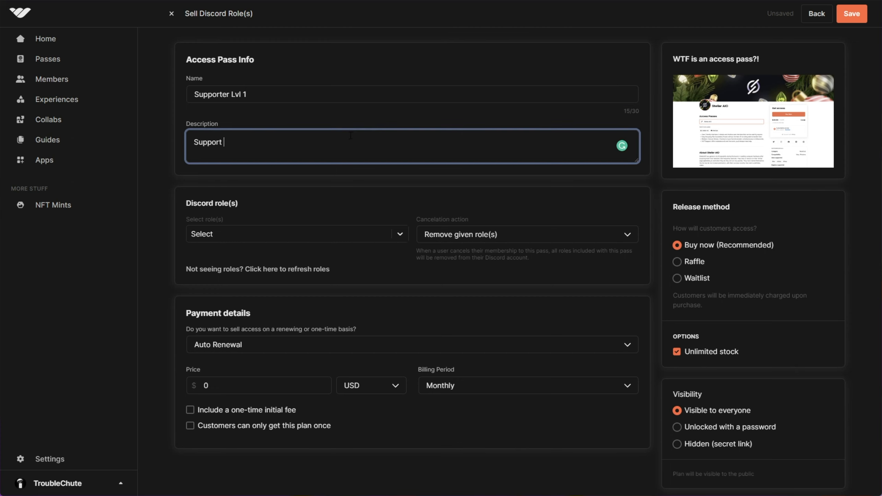
type("my work")
left_click(327, 234)
left_click(310, 271)
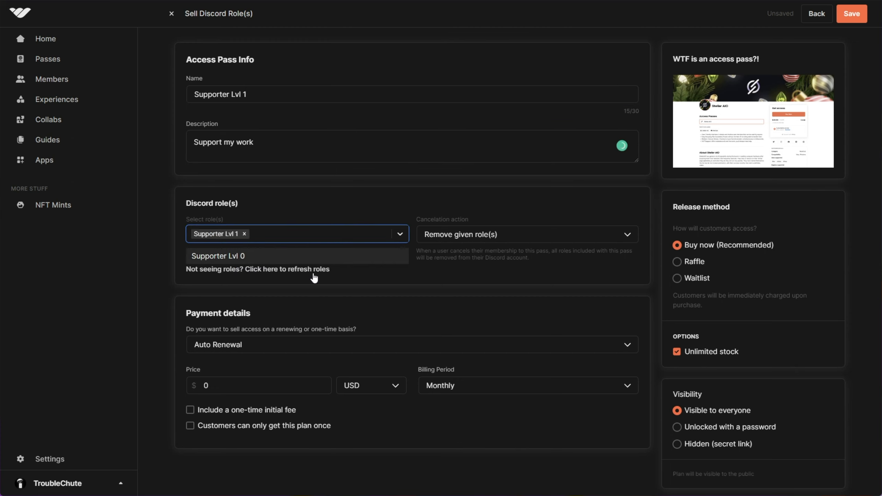
Step: Set the auto-renewal price to $5 and restrict customers to getting the plan only once
left_click(319, 379)
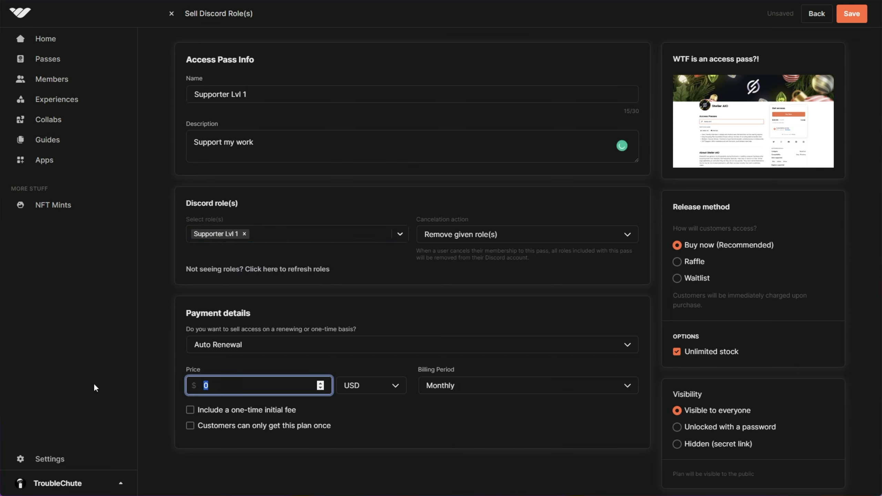
type("5")
scroll(365, 359, "down", 3)
left_click(258, 333)
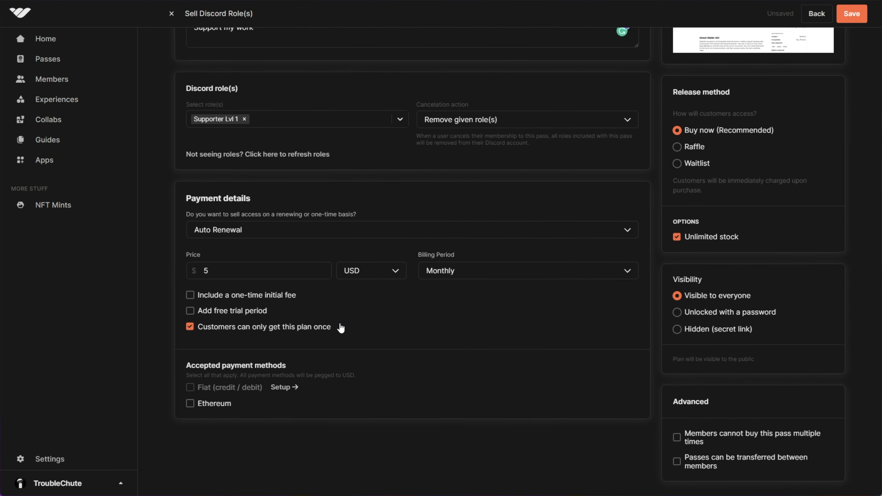
Step: Accept Ethereum as a payment method, set the visibility to Hidden (secret link) and save the pass
left_click(213, 406)
left_click(699, 330)
scroll(730, 306, "up", 3)
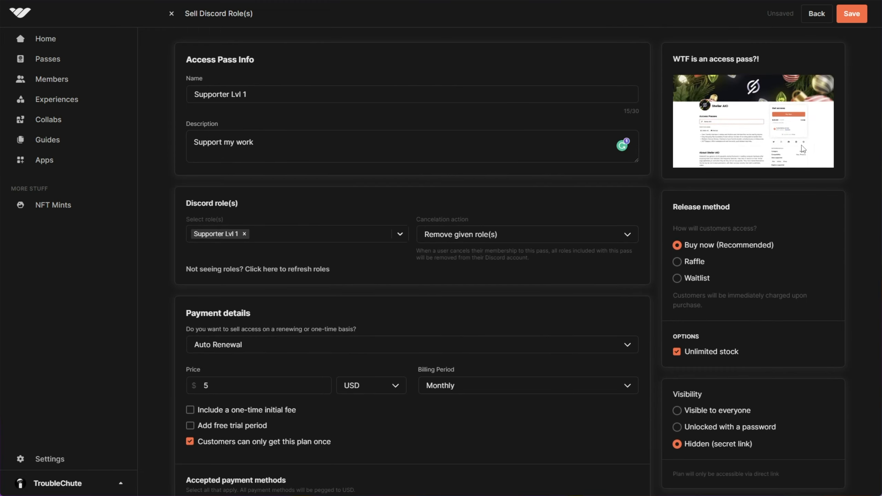
left_click(852, 14)
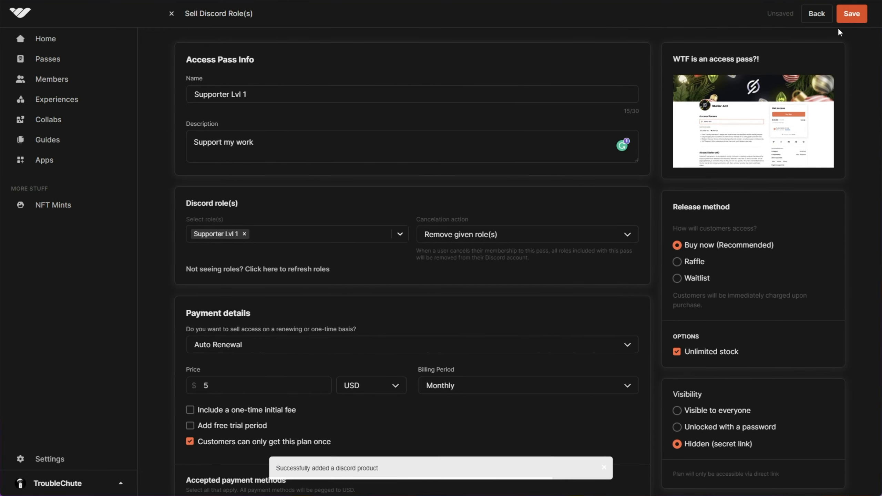
Step: Copy the Supporter Lvl 1 plan's link, open its purchase page and start buying the pass
left_click(49, 65)
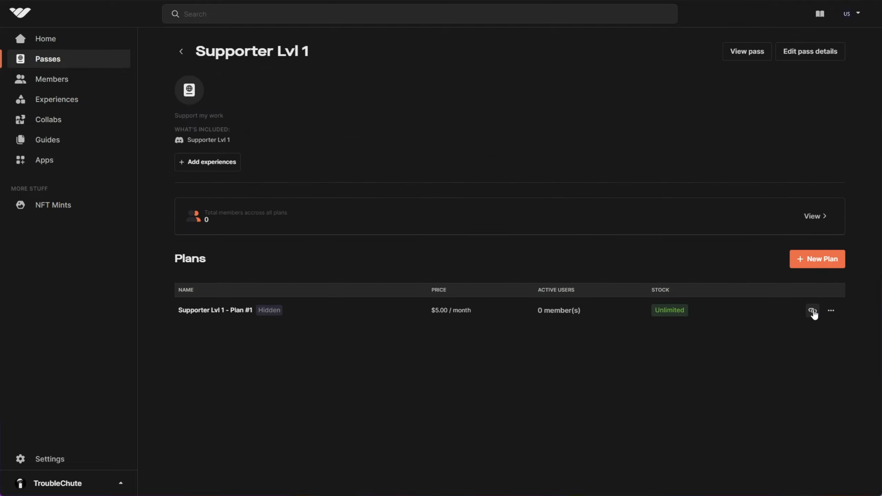
left_click(813, 311)
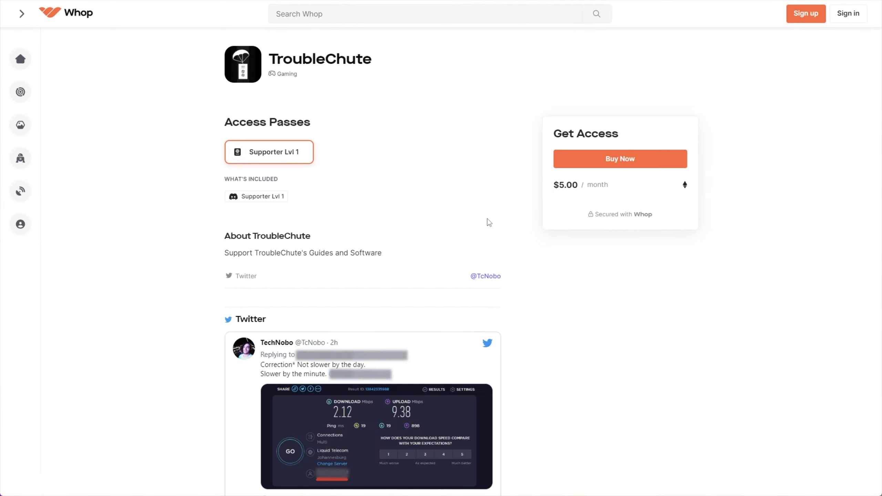
left_click_drag(658, 130, 518, 129)
left_click(632, 187)
left_click(626, 166)
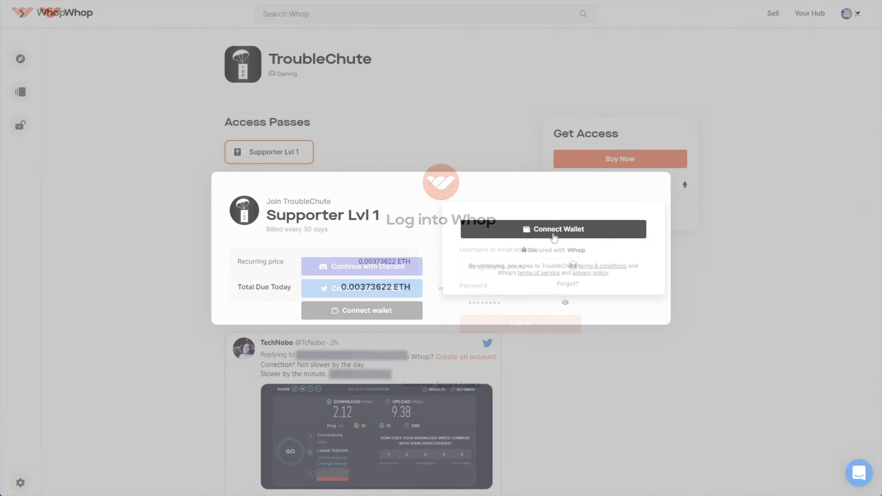
Step: Try connecting a wallet at the Supporter Lvl 1 checkout, check the total due and close the checkout
left_click(549, 233)
left_click(656, 256)
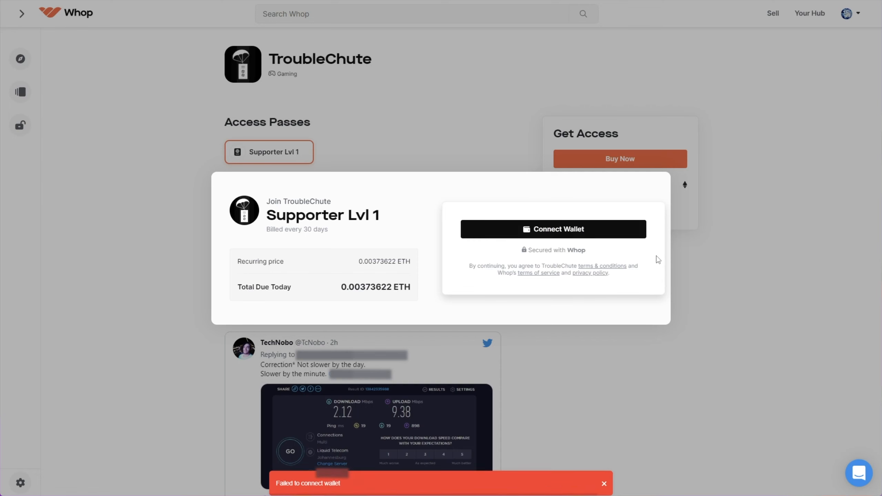
left_click_drag(396, 285, 274, 287)
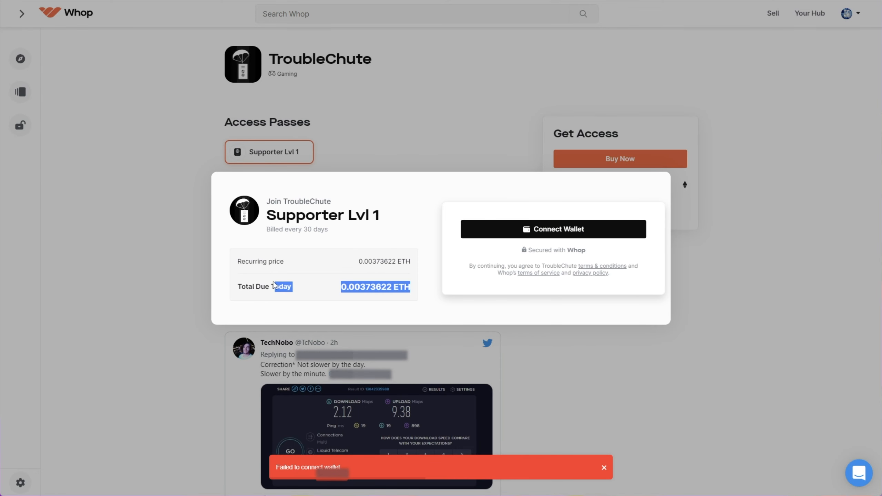
left_click(302, 326)
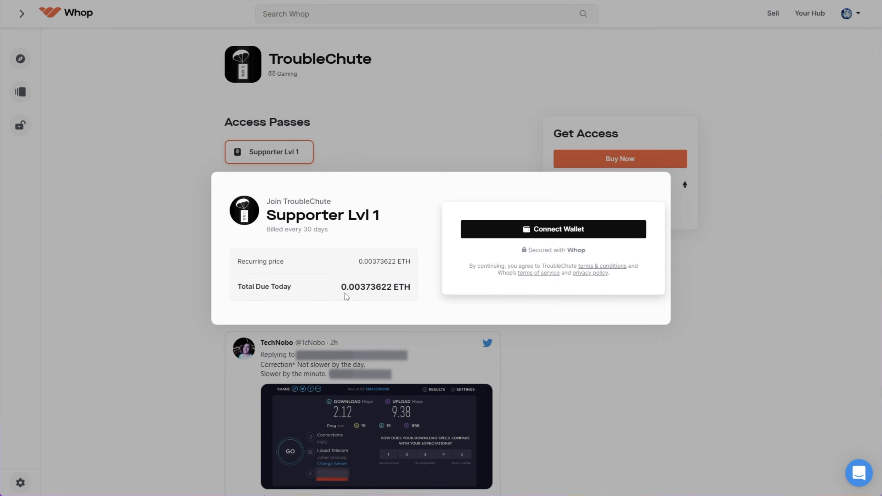
left_click(748, 232)
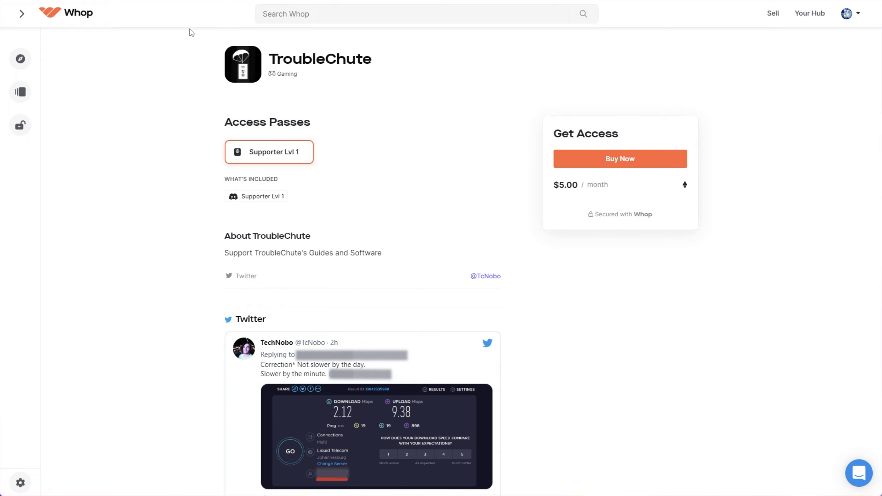
Step: Open the main TroubleChute community page by removing the plan part from the page address
left_click_drag(141, 10, 417, 15)
key("BackSpace")
key("Return")
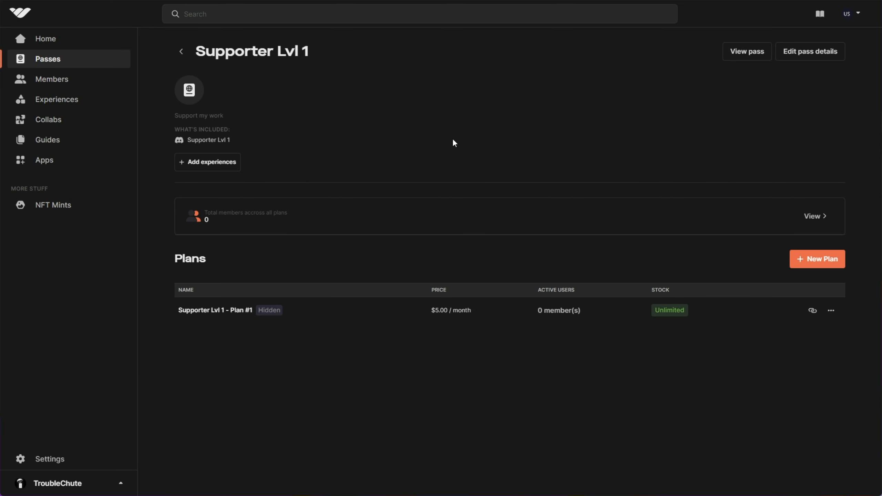
Step: Edit the Supporter Lvl 1 plan, set its visibility to Visible to everyone and save it
left_click(831, 310)
left_click(61, 56)
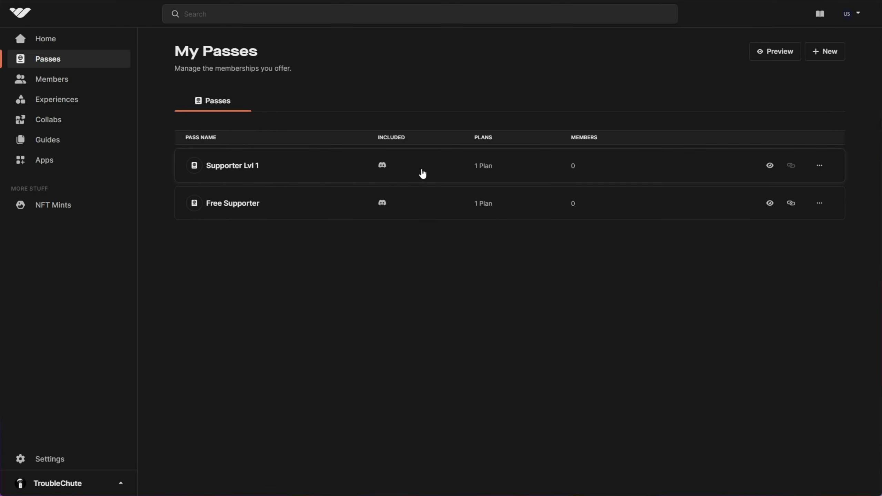
left_click(461, 175)
left_click(831, 310)
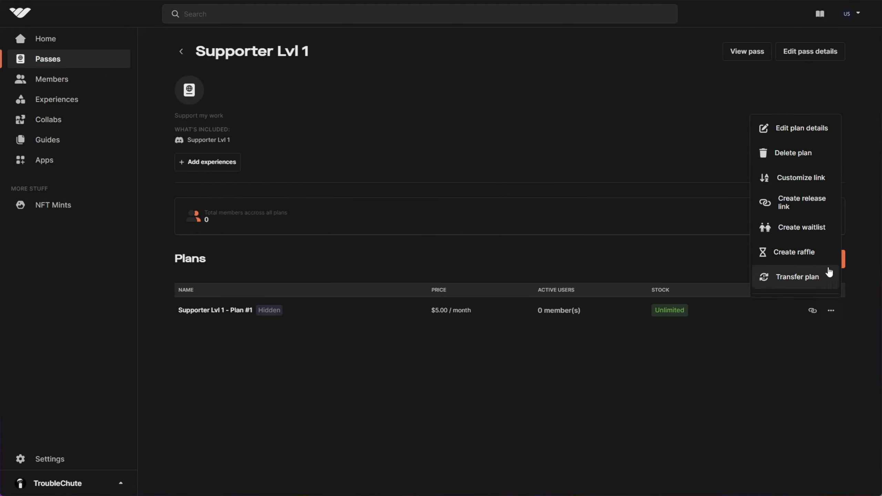
left_click(810, 132)
scroll(676, 179, "down", 3)
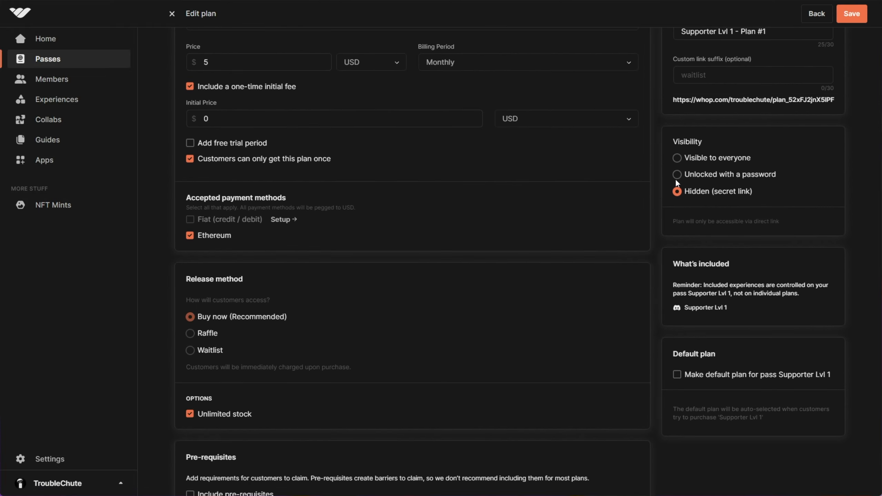
left_click(696, 158)
left_click(851, 13)
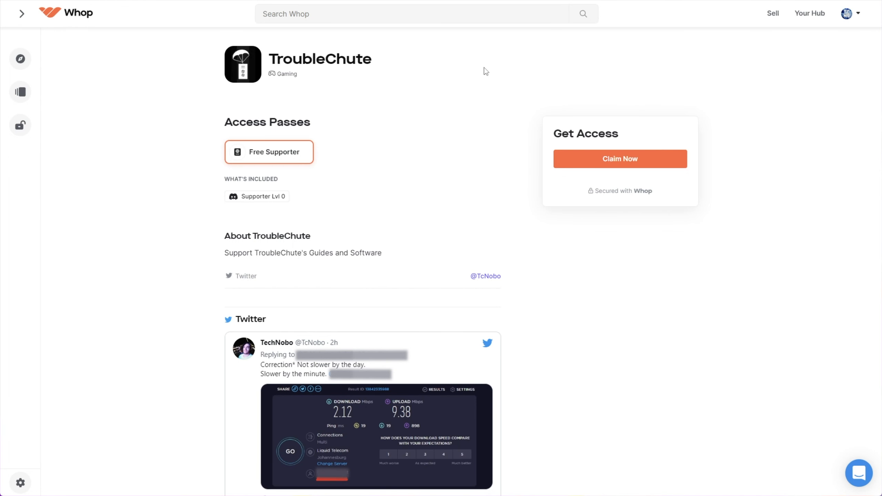
Step: Reload the TroubleChute community page and compare what the Free Supporter and Supporter Lvl 1 passes include
key("F5")
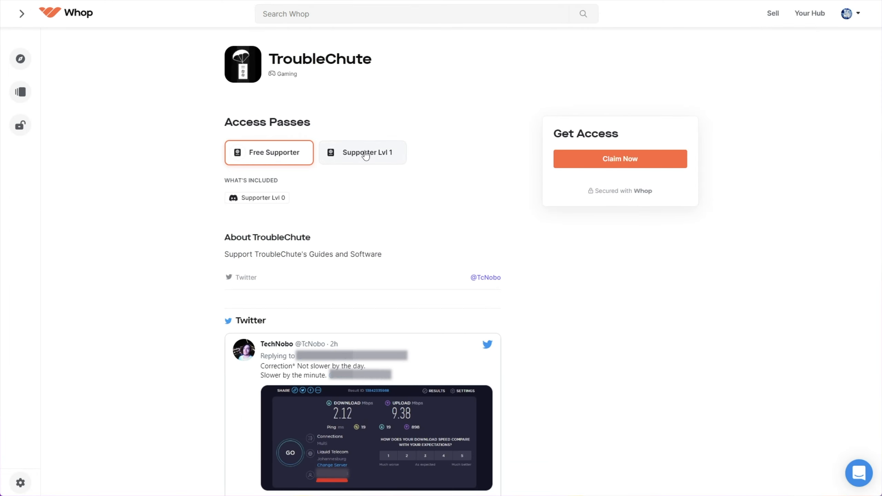
left_click(366, 156)
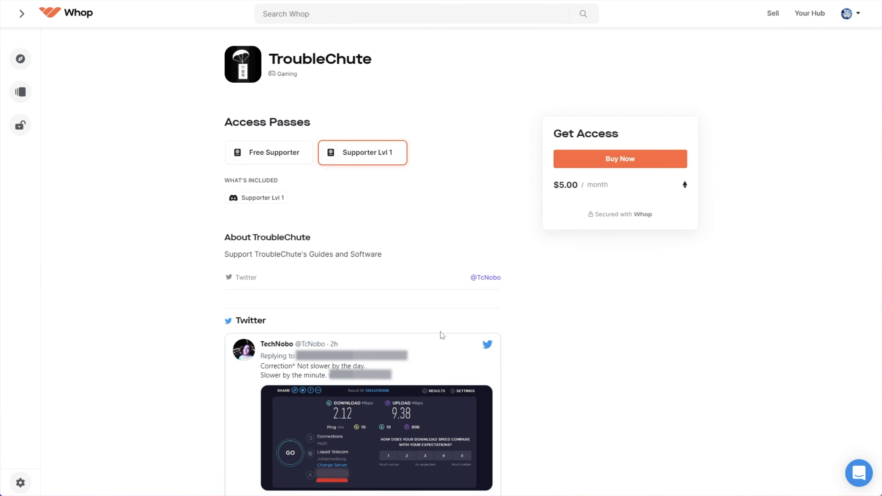
left_click(268, 156)
left_click(357, 162)
left_click_drag(228, 177, 308, 181)
left_click(357, 197)
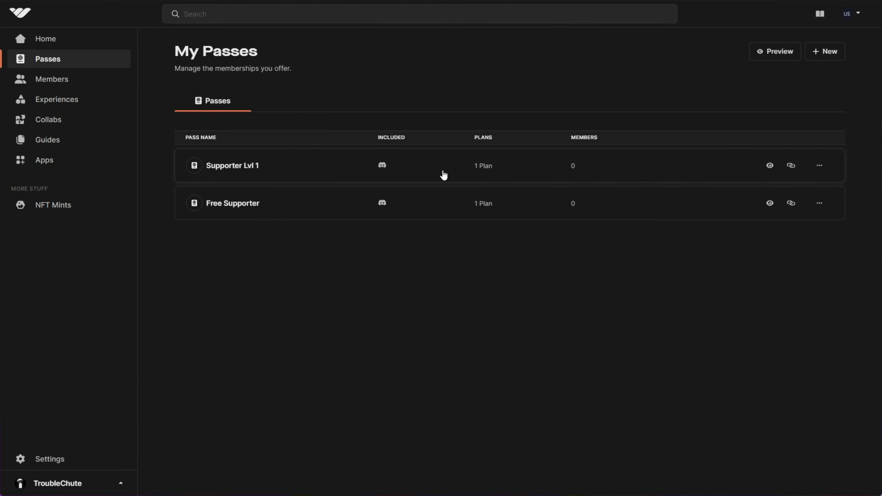
Step: From the Free Supporter pass, create a custom experience named "Discover a secret", assign it to Free Supporter and save it
left_click(418, 204)
left_click(211, 161)
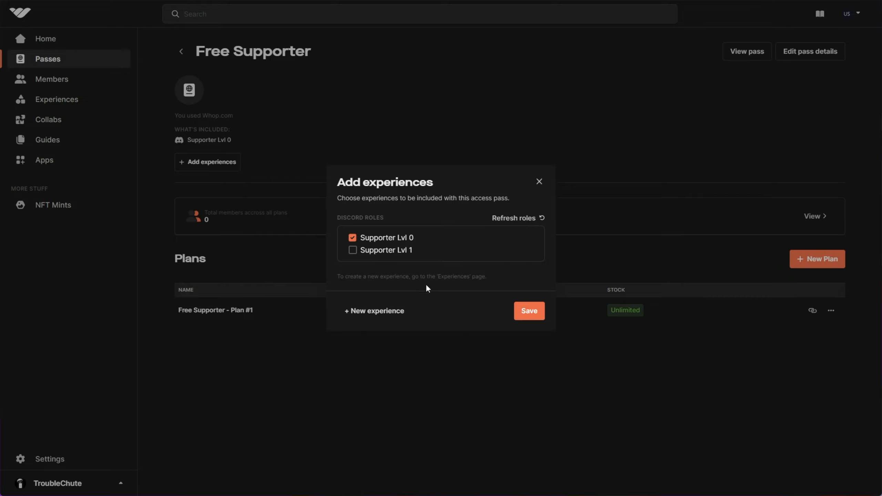
left_click(374, 320)
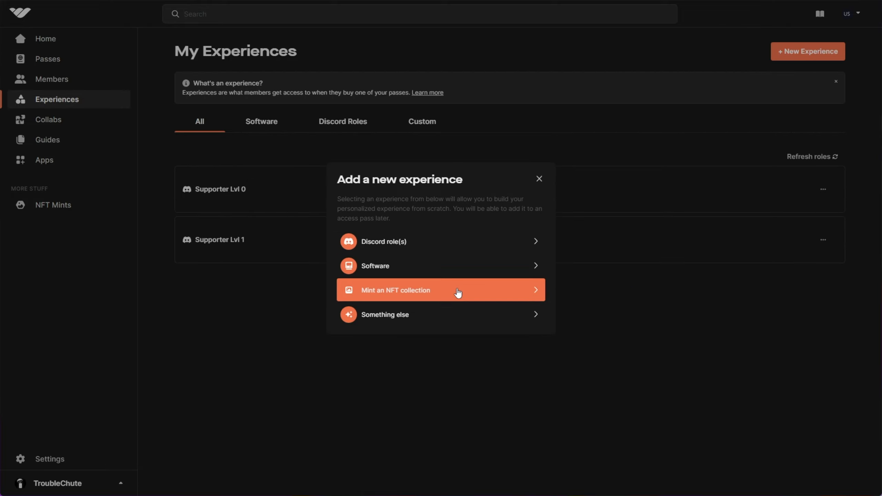
left_click(443, 321)
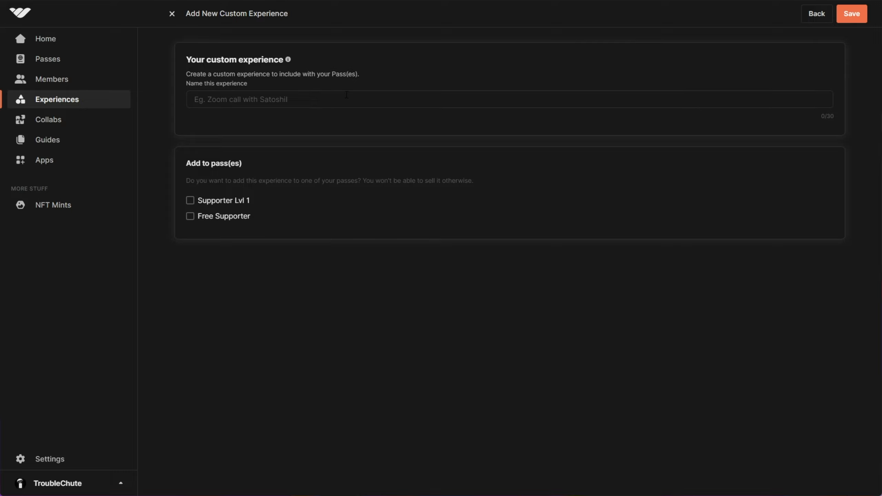
left_click(296, 103)
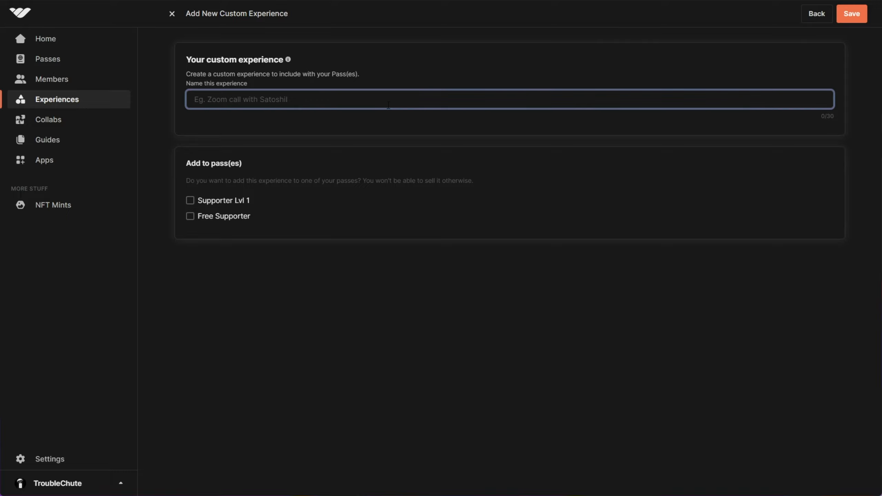
type("Discon")
type("er a secret")
left_click(227, 219)
left_click(852, 13)
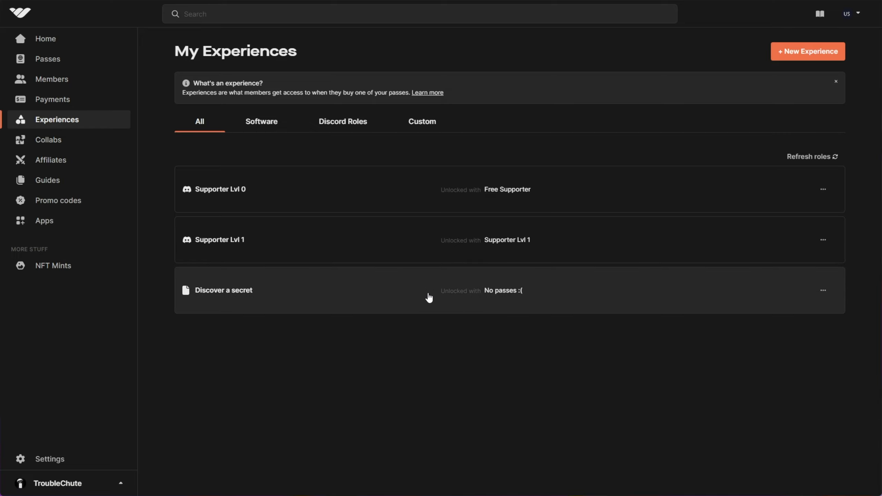
Step: Edit the "Discover a secret" experience, add it to the Free Supporter pass and save
left_click(429, 297)
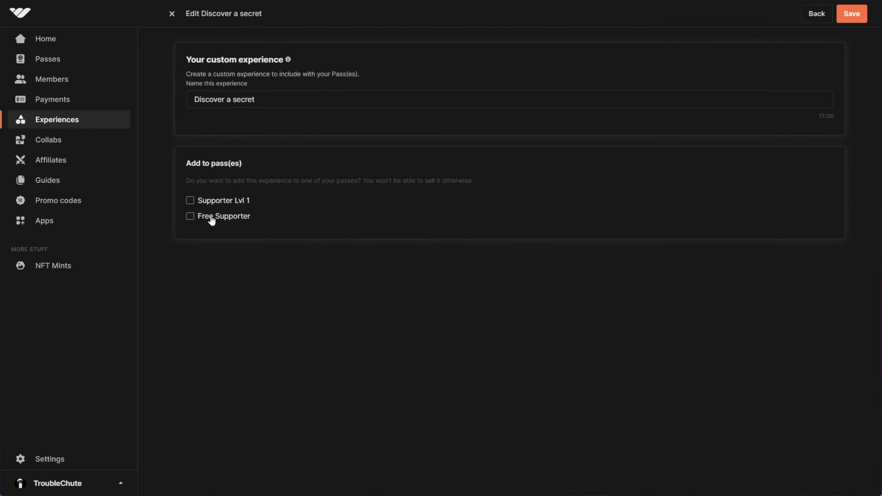
left_click(212, 220)
left_click(852, 14)
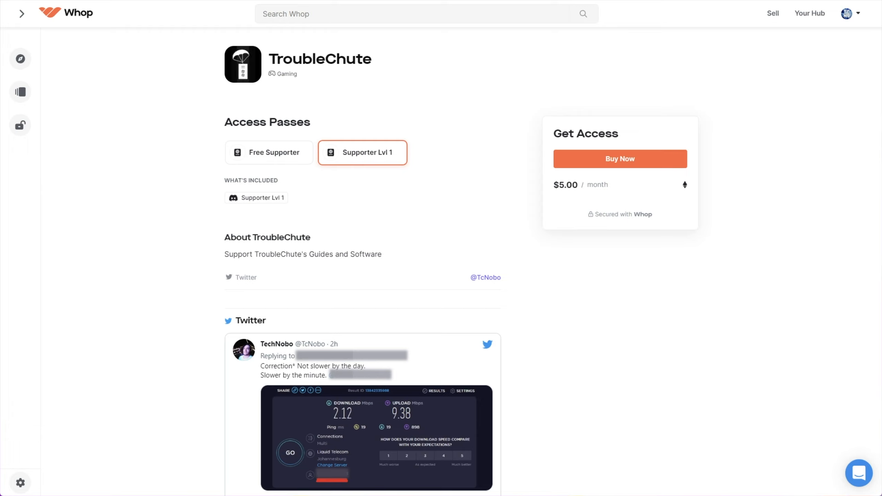
Step: Claim the Free Supporter pass on the TroubleChute community page and get access to it
left_click(297, 160)
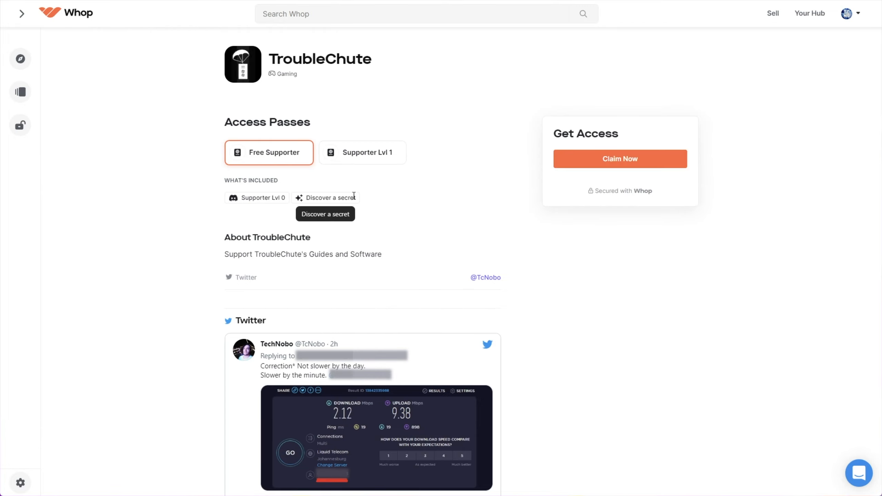
left_click(662, 163)
left_click(473, 275)
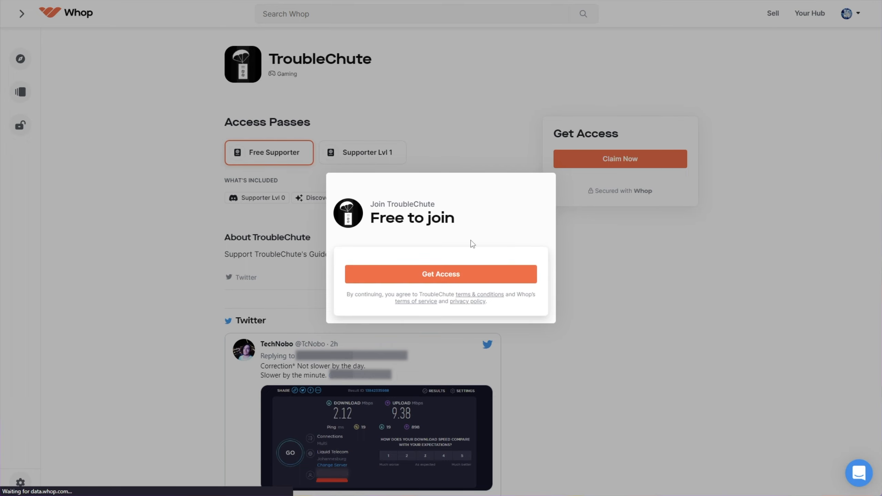
Step: Claim all unlocked Discord roles of the Free Supporter membership and check the member's profile on TroubleChute's Server in Discord
scroll(479, 206, "down", 4)
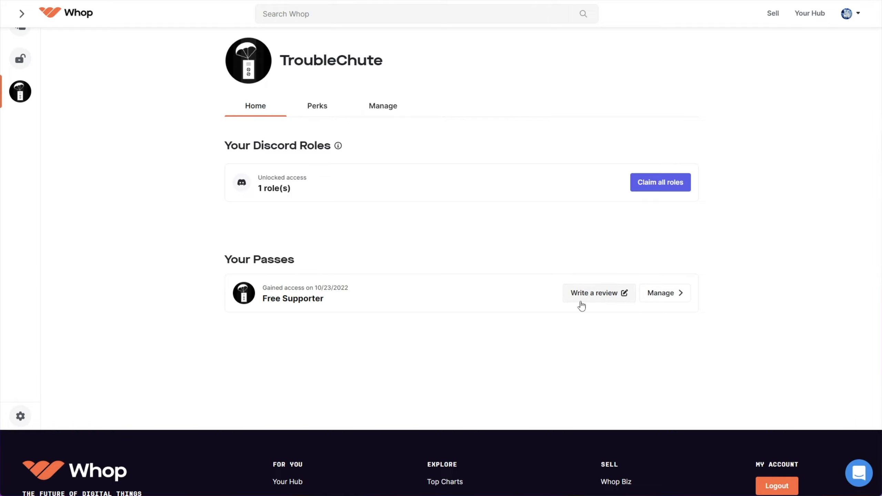
left_click(666, 188)
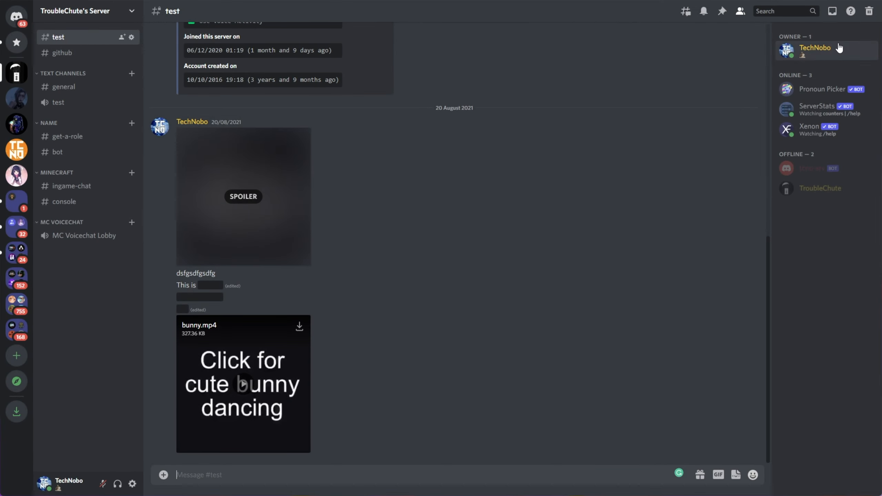
left_click(837, 49)
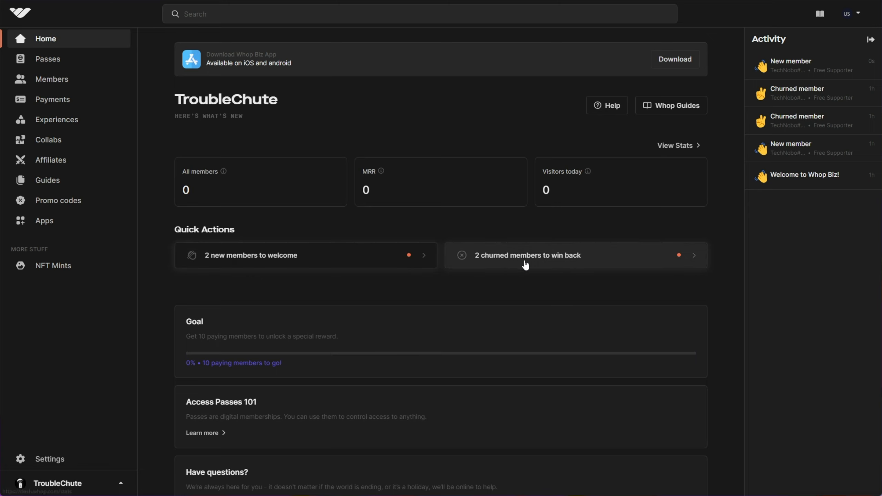
Step: In the Whop Biz dashboard, review the churned and new members and look over the payments and experiences
left_click(526, 264)
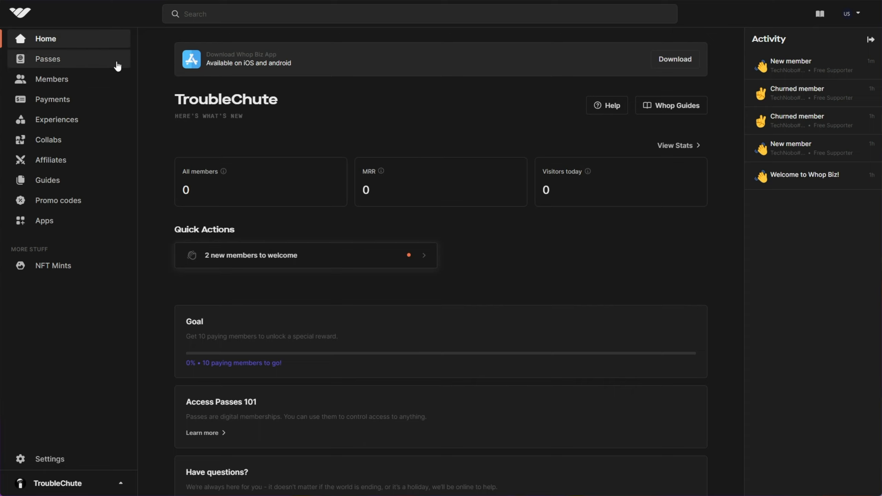
left_click(96, 34)
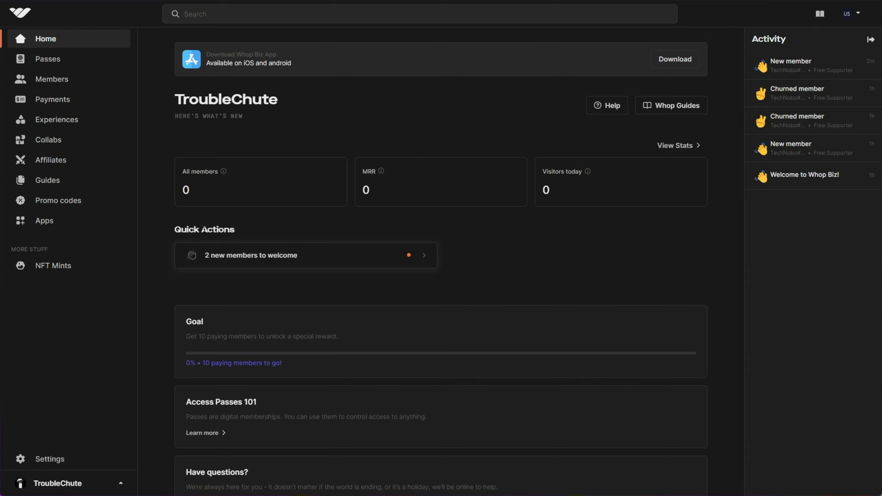
left_click(281, 258)
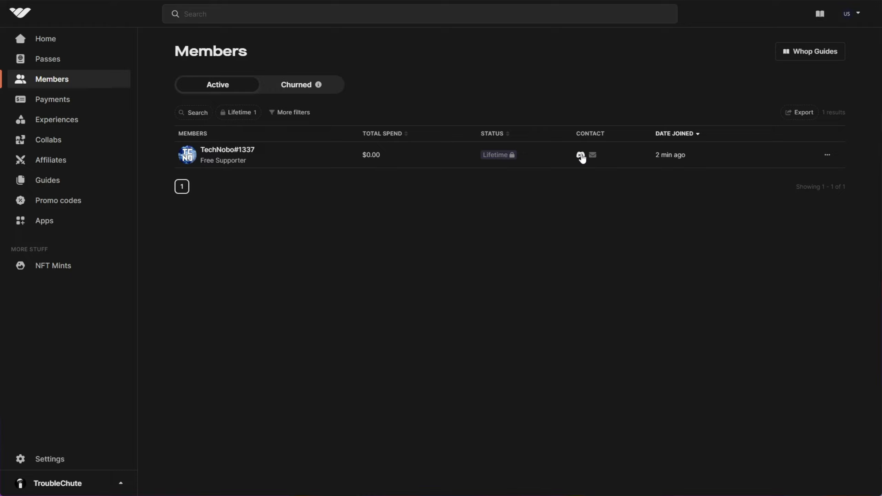
left_click(292, 87)
left_click(102, 107)
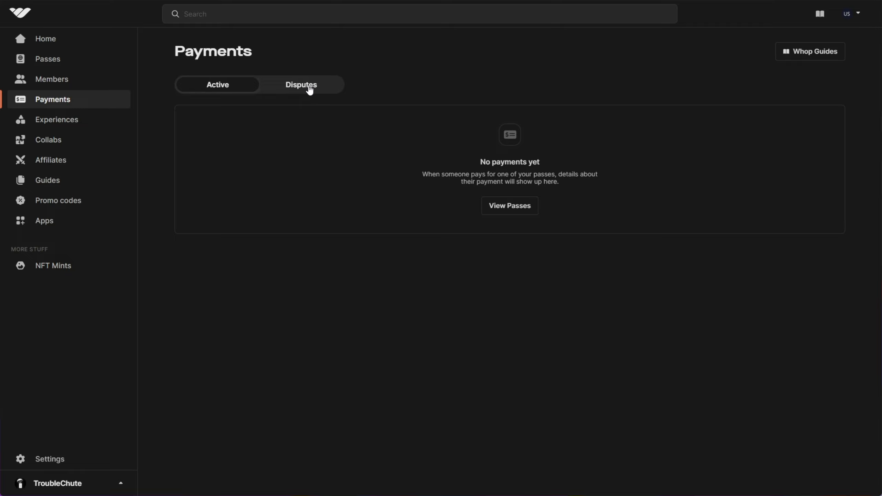
left_click(85, 121)
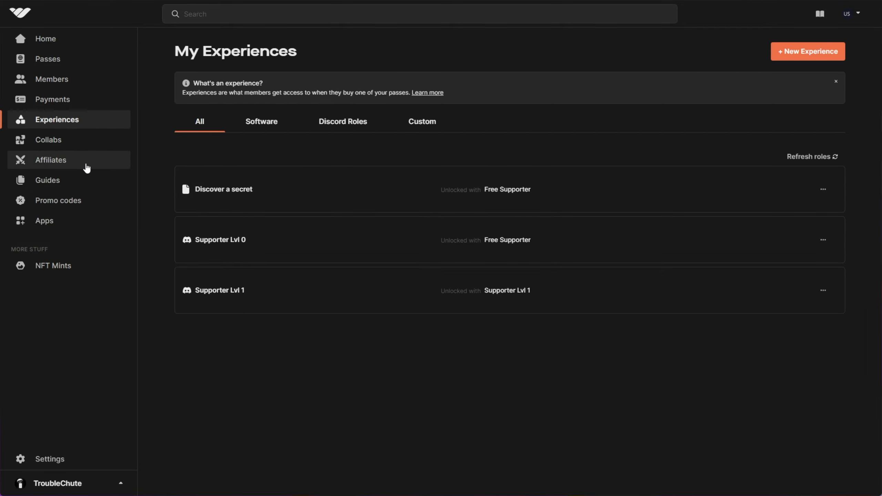
Step: View the new collab request form, close it without sending a request, and read how collabs work
left_click(81, 144)
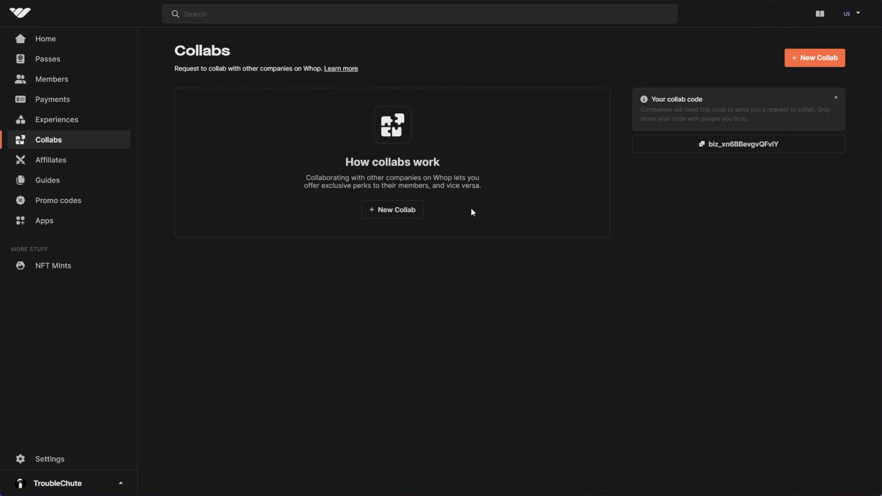
left_click(405, 209)
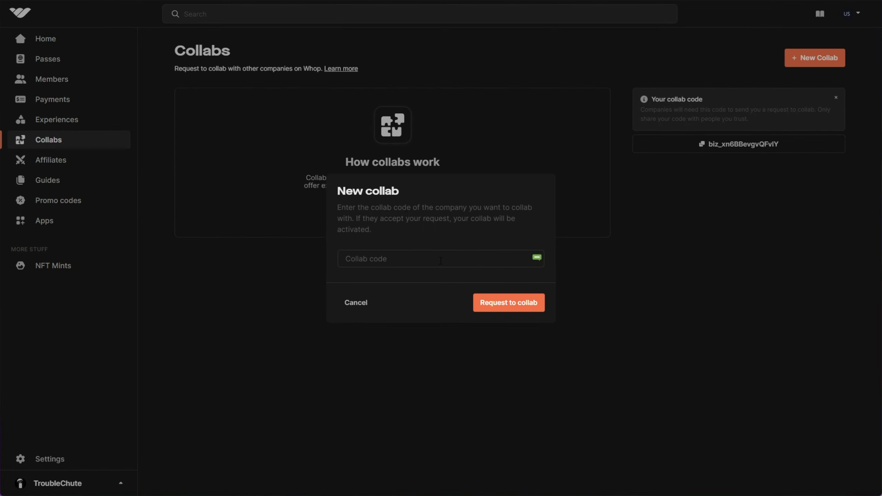
left_click(379, 261)
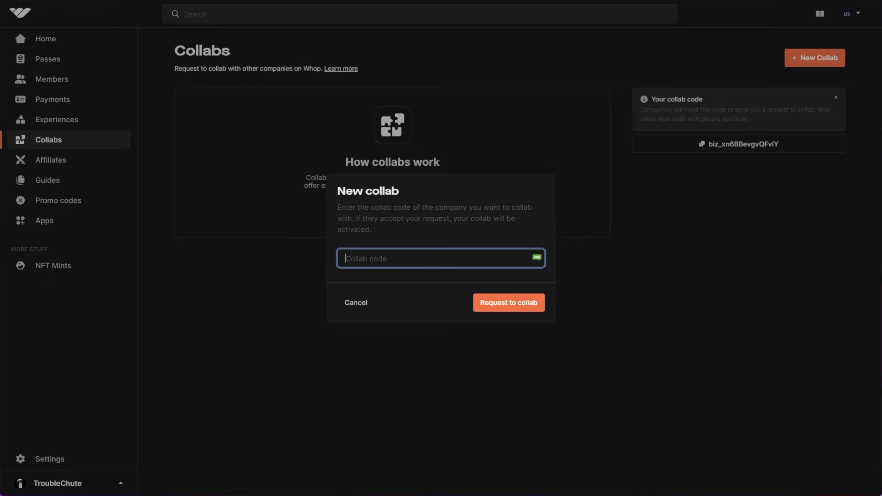
left_click(591, 184)
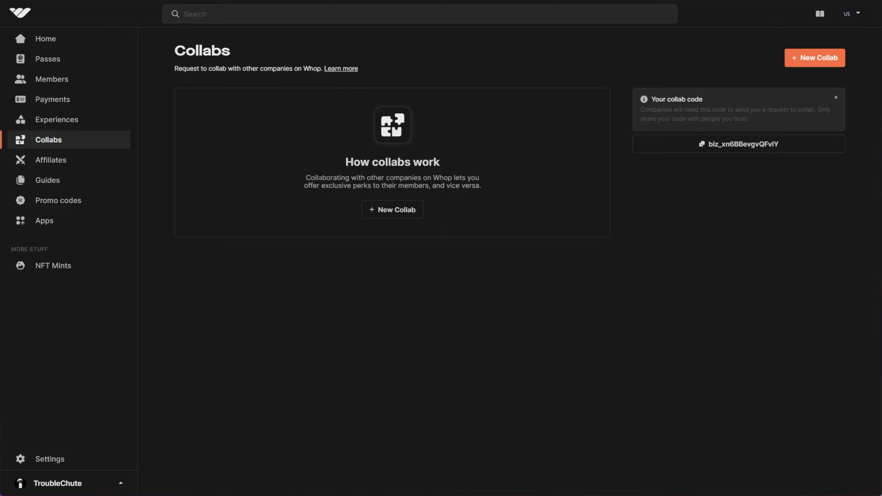
left_click_drag(320, 177, 493, 194)
Step: Start a new affiliate of type Anyone on Whop for Free Supporter - Plan #1 and examine the reward type options
left_click(75, 161)
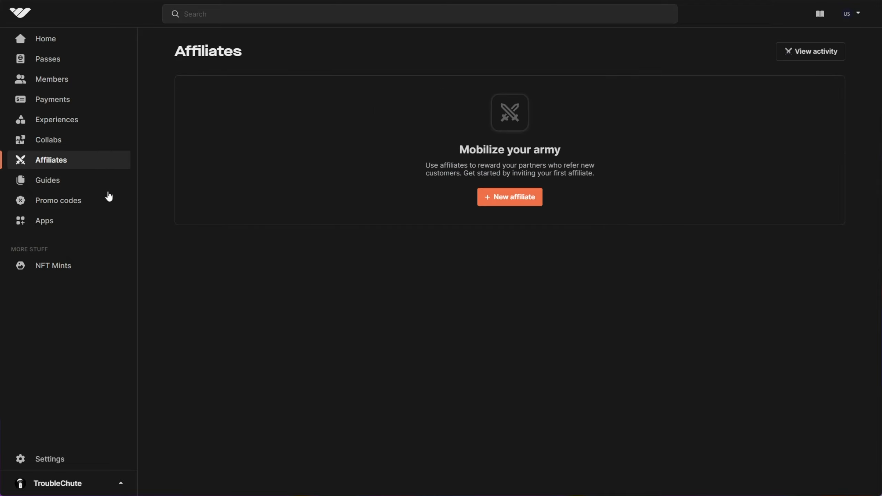
left_click(523, 199)
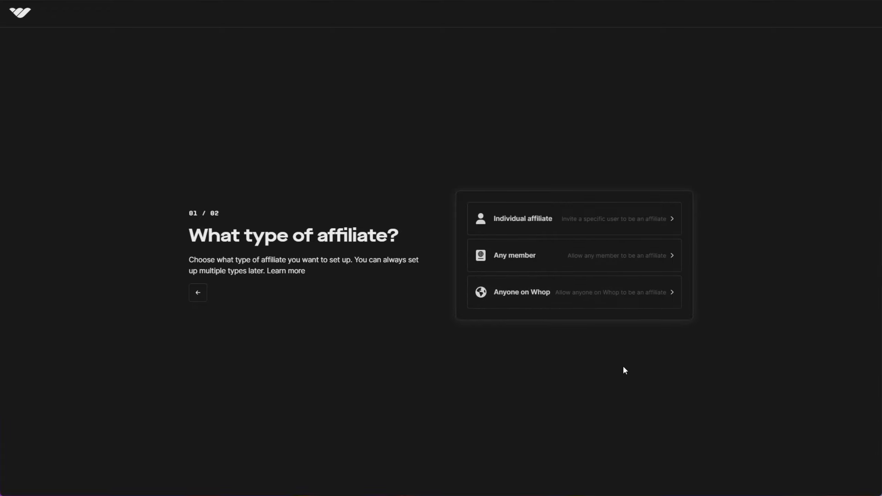
left_click(583, 292)
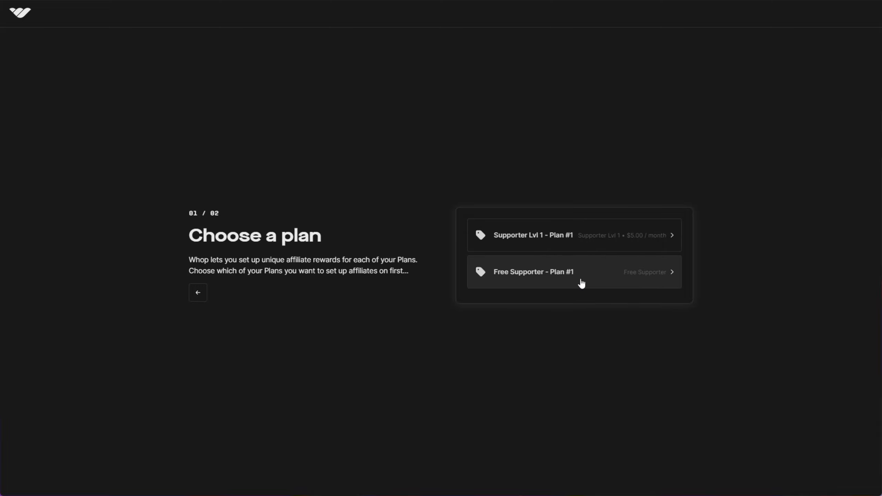
left_click(669, 284)
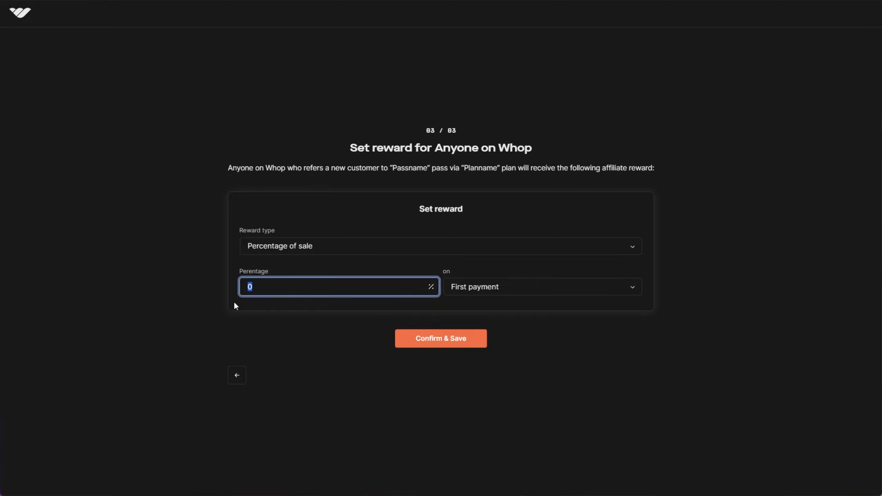
left_click(321, 248)
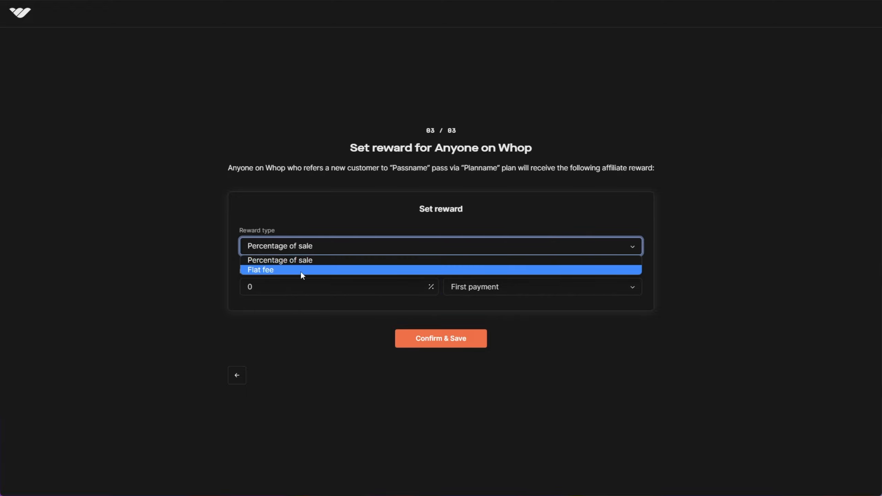
left_click(334, 206)
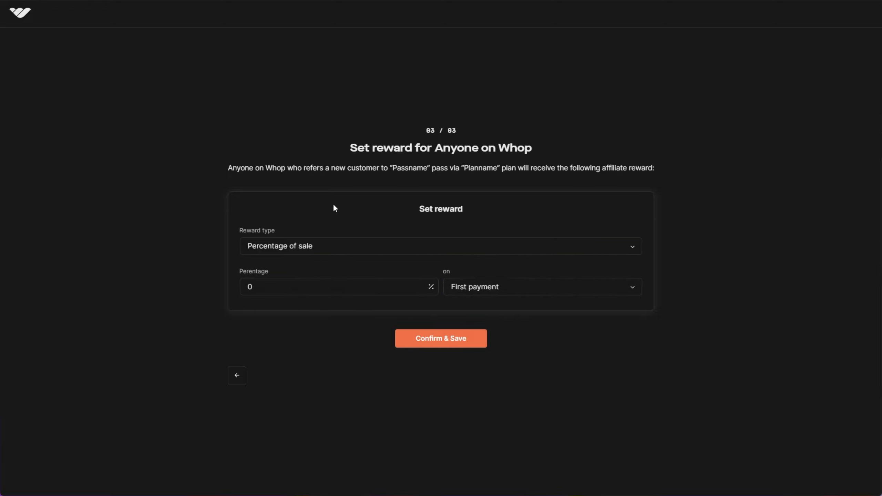